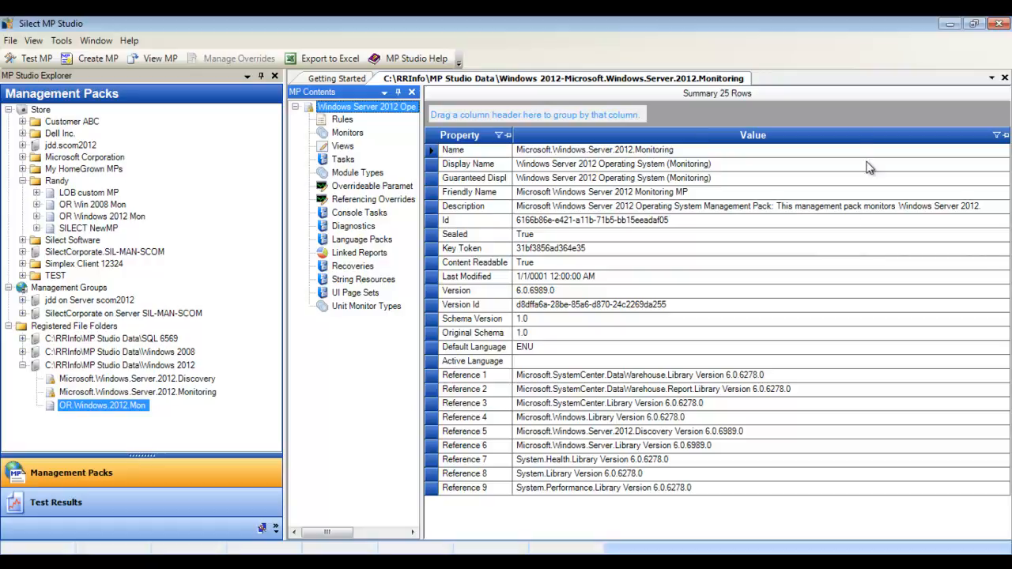
Step: Open the override management of the Windows Clean Restart Events collection rule, targeting Windows Server 2012 Operating System, in the Microsoft.Windows.Server.2012.Monitoring pack
{"action": "left_click", "coordinate": [191, 394]}
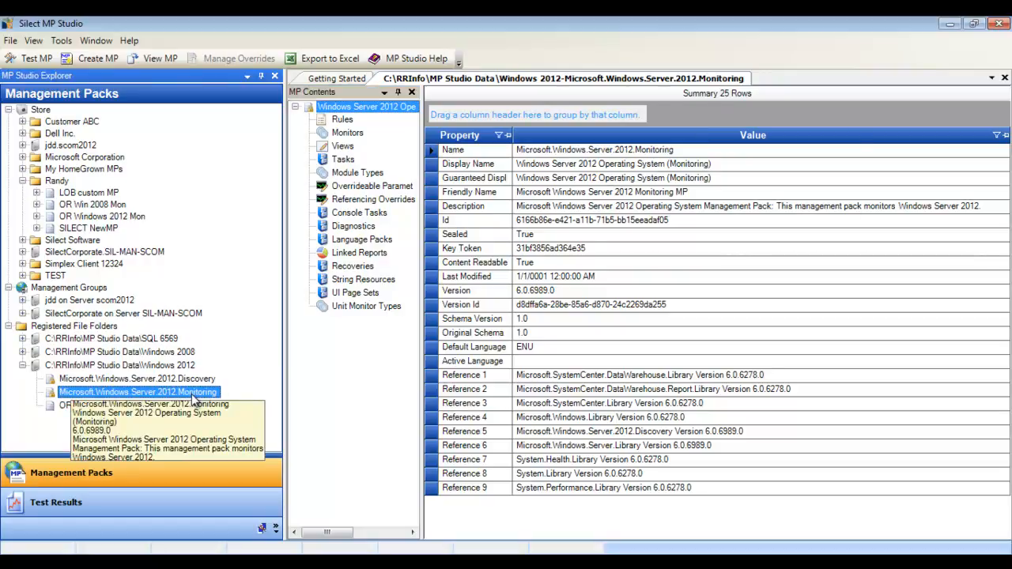
{"action": "left_click", "coordinate": [345, 122]}
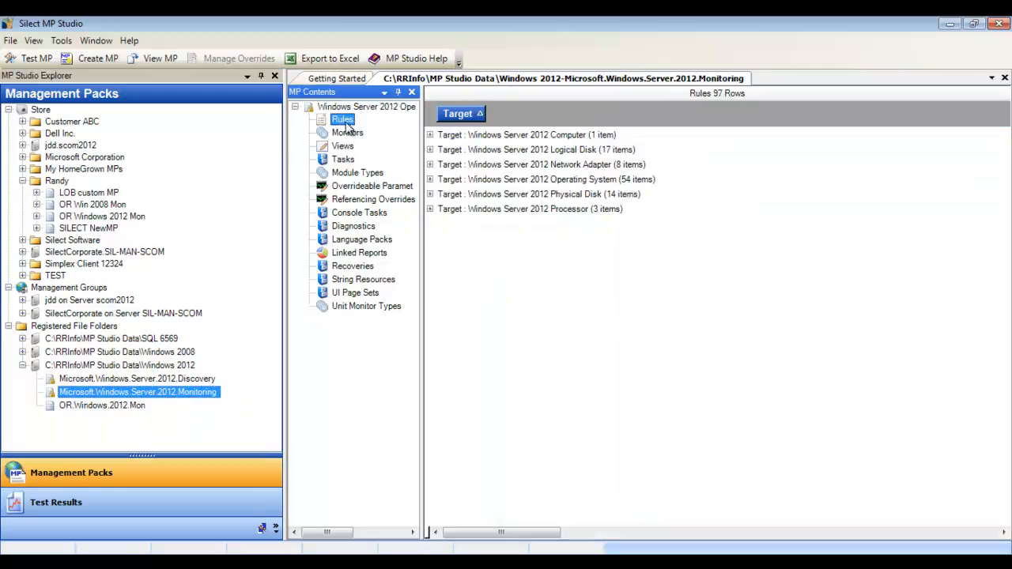
{"action": "left_click", "coordinate": [430, 180]}
{"action": "right_click", "coordinate": [510, 243]}
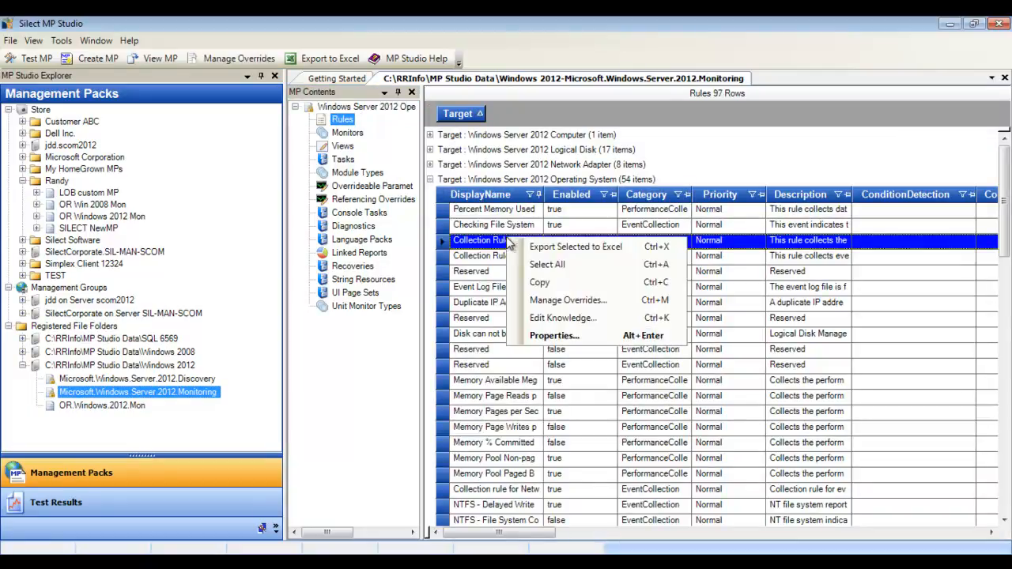
{"action": "left_click", "coordinate": [597, 300]}
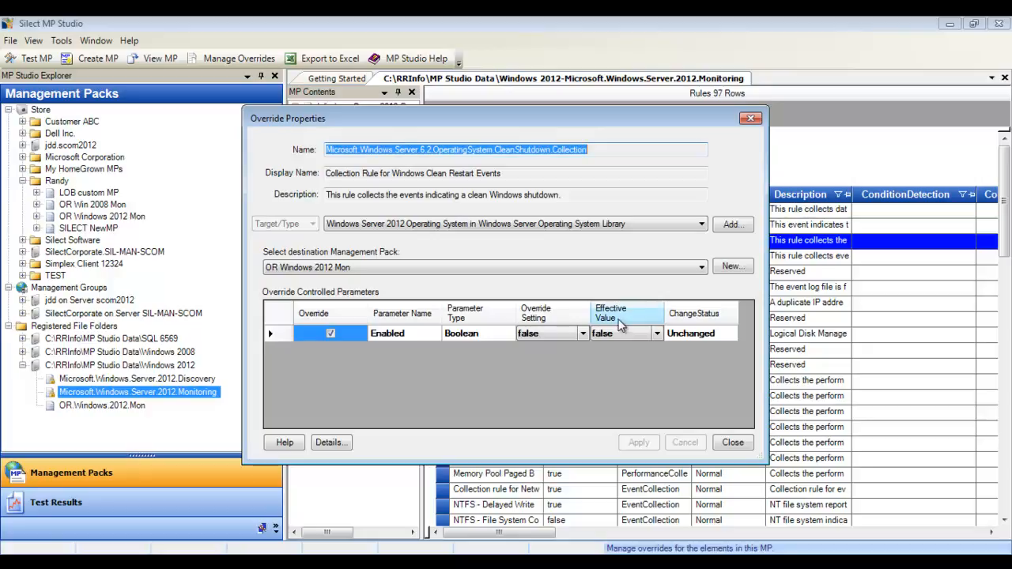
Step: Set the rule's Enabled override to true and save it to the OR Windows 2012 Mon management pack
{"action": "left_click", "coordinate": [582, 335]}
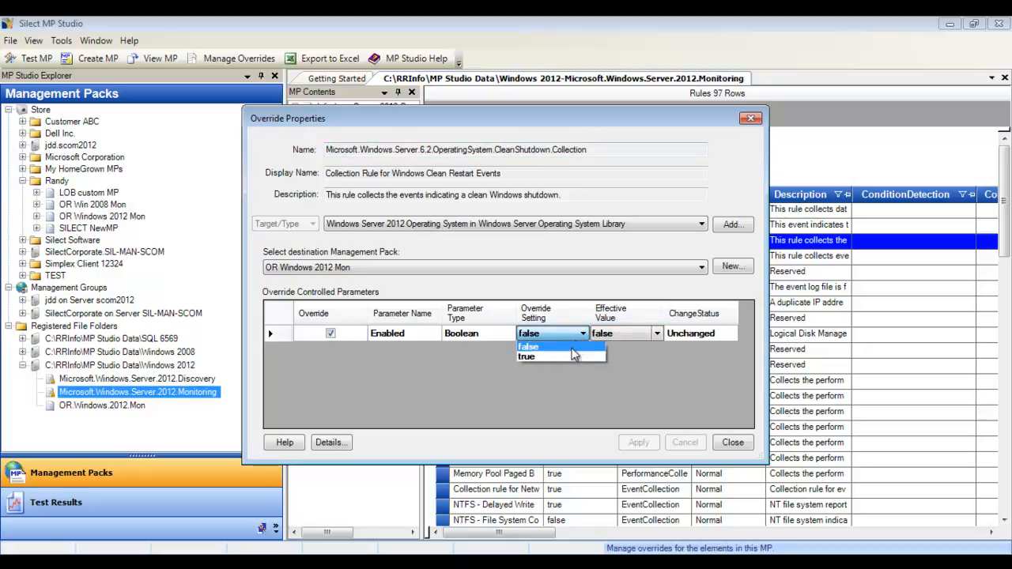
{"action": "left_click", "coordinate": [569, 357]}
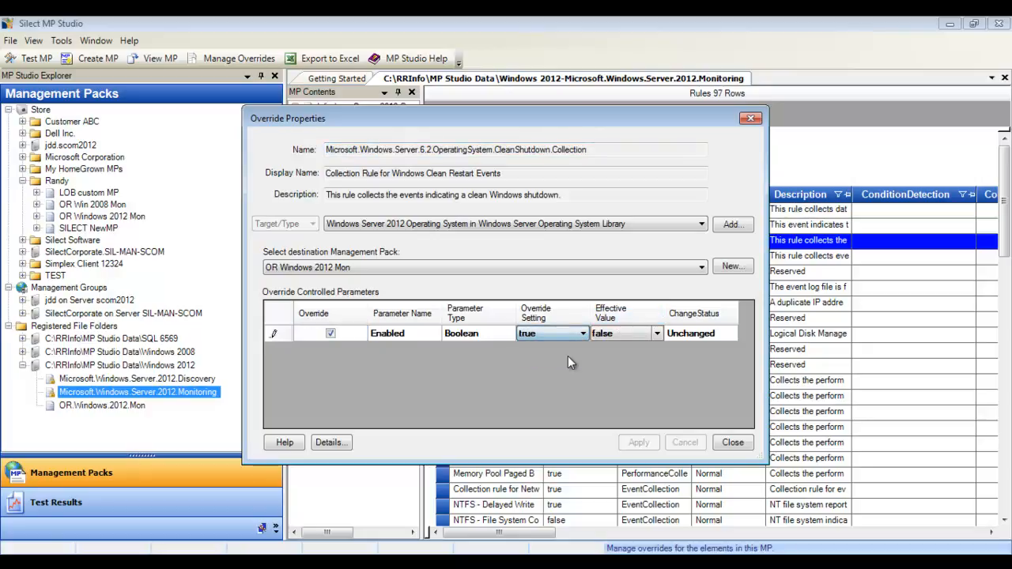
{"action": "left_click", "coordinate": [733, 443]}
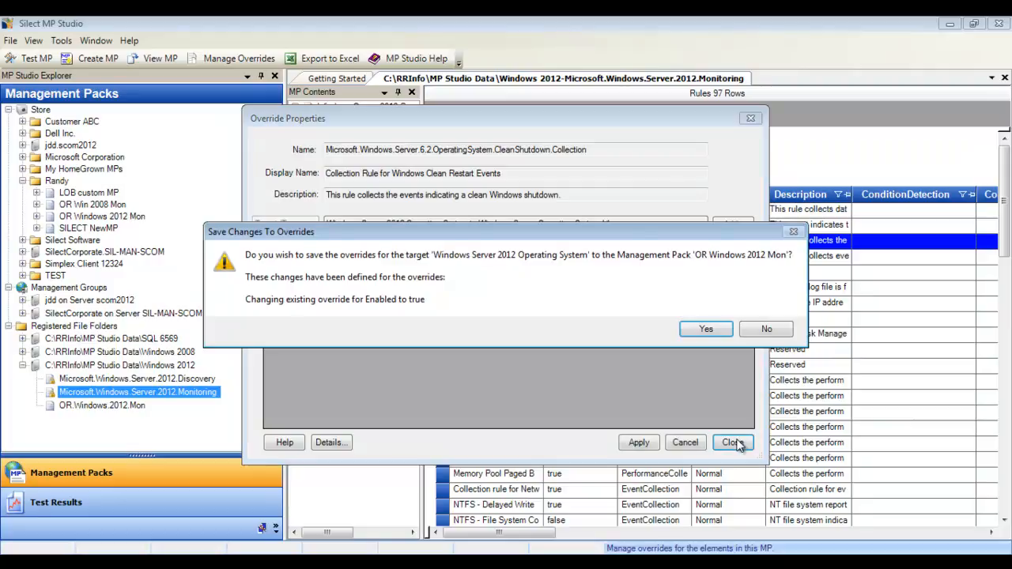
{"action": "left_click", "coordinate": [718, 330]}
Step: Activate the Priority and Severity overrides for the NTFS - Delayed Write Lost rule
{"action": "right_click", "coordinate": [516, 505]}
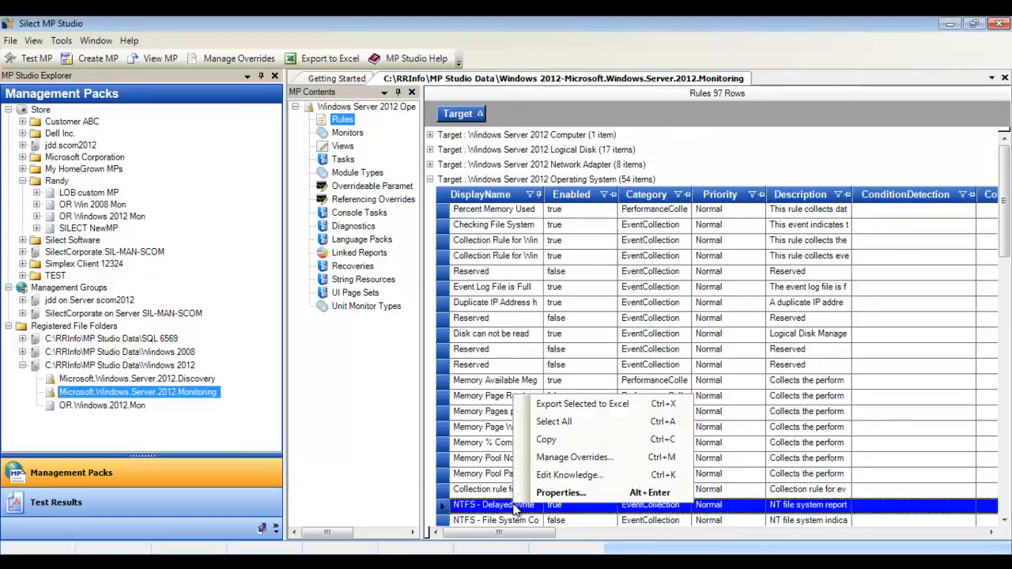
{"action": "left_click", "coordinate": [575, 458]}
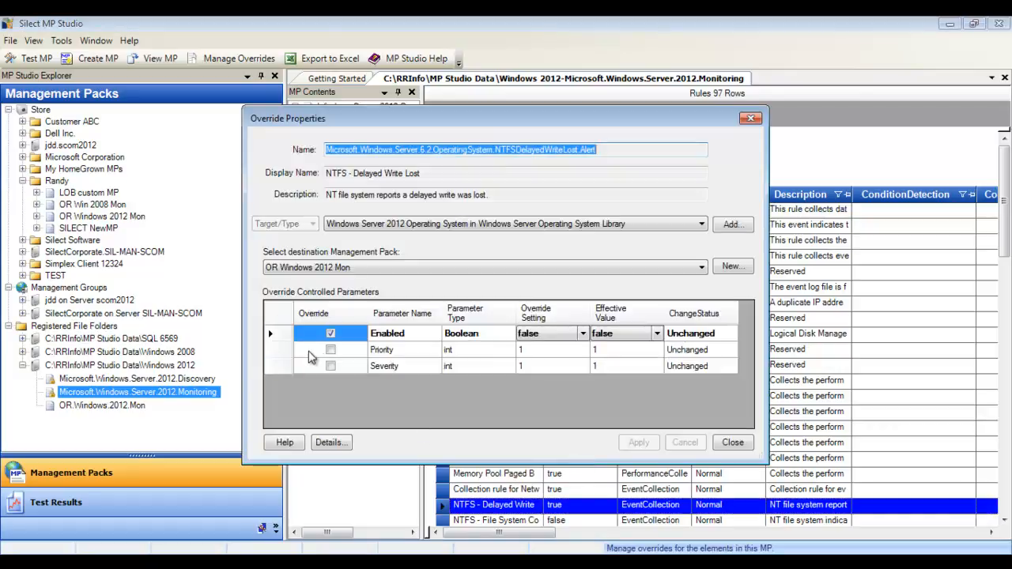
{"action": "left_click", "coordinate": [330, 350]}
{"action": "left_click", "coordinate": [330, 365]}
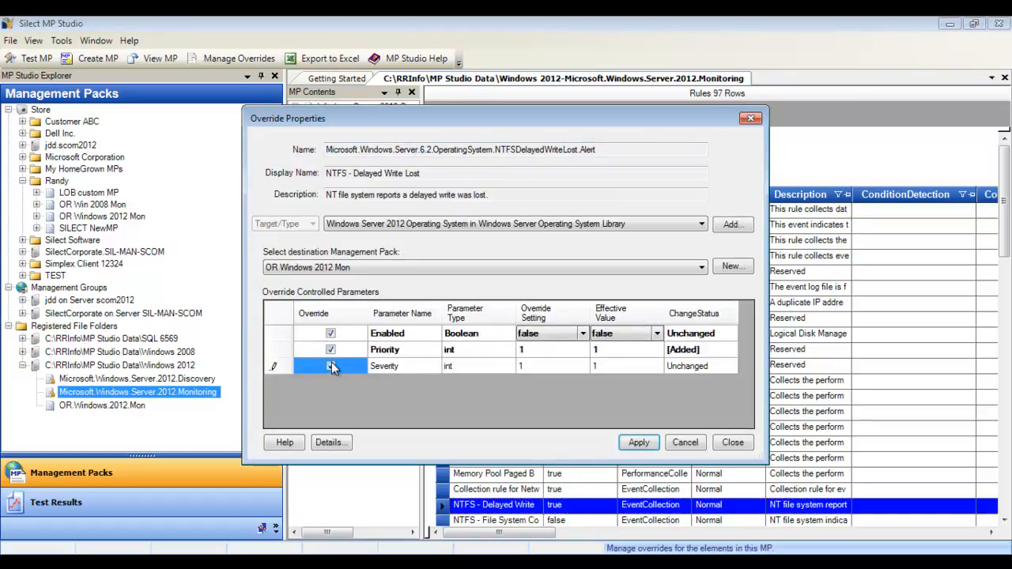
{"action": "left_click", "coordinate": [331, 366]}
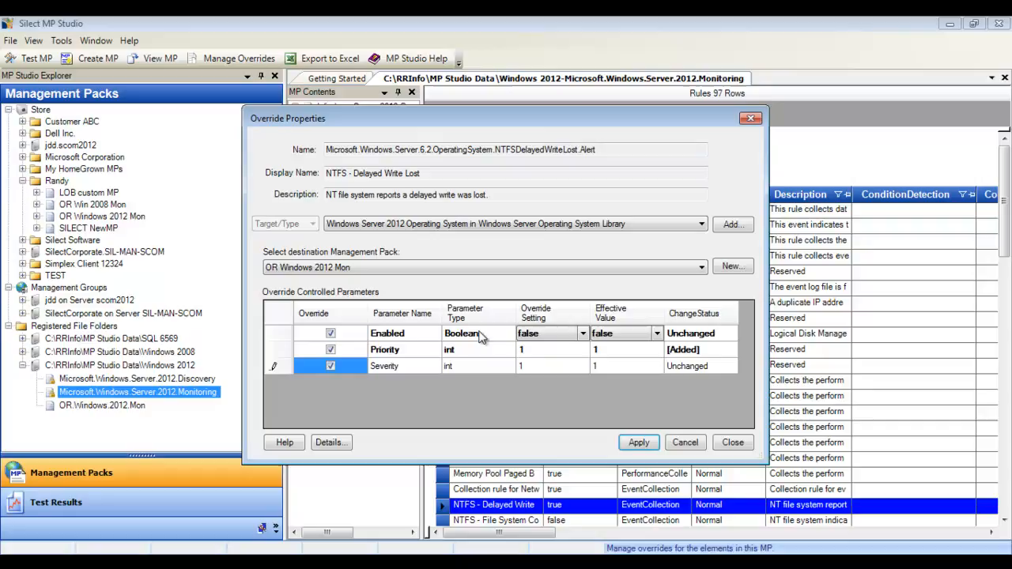
Step: Set the Priority override to 2 and save the rule's overrides to OR Windows 2012 Mon
{"action": "left_click", "coordinate": [569, 346]}
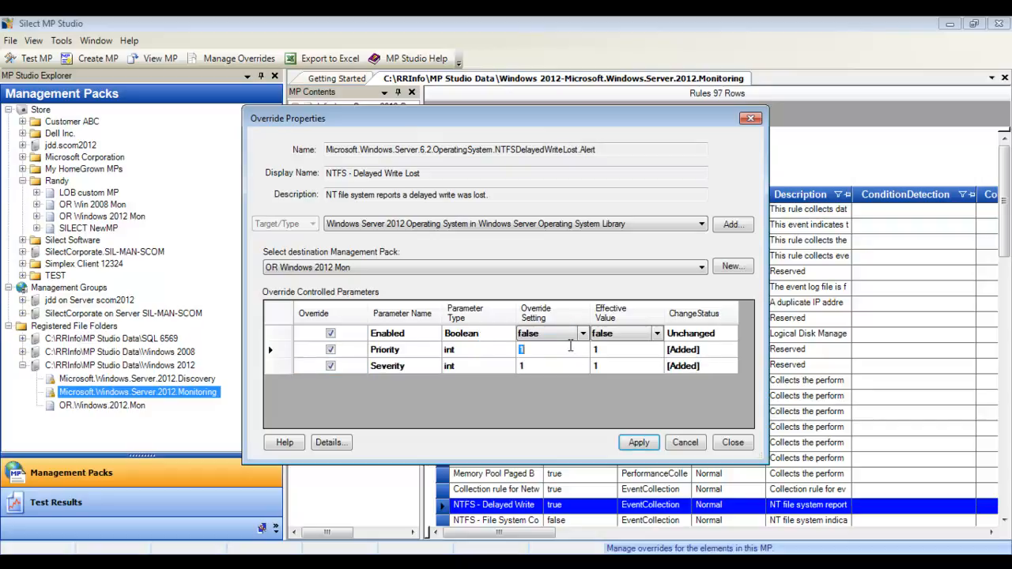
{"action": "left_click", "coordinate": [639, 442]}
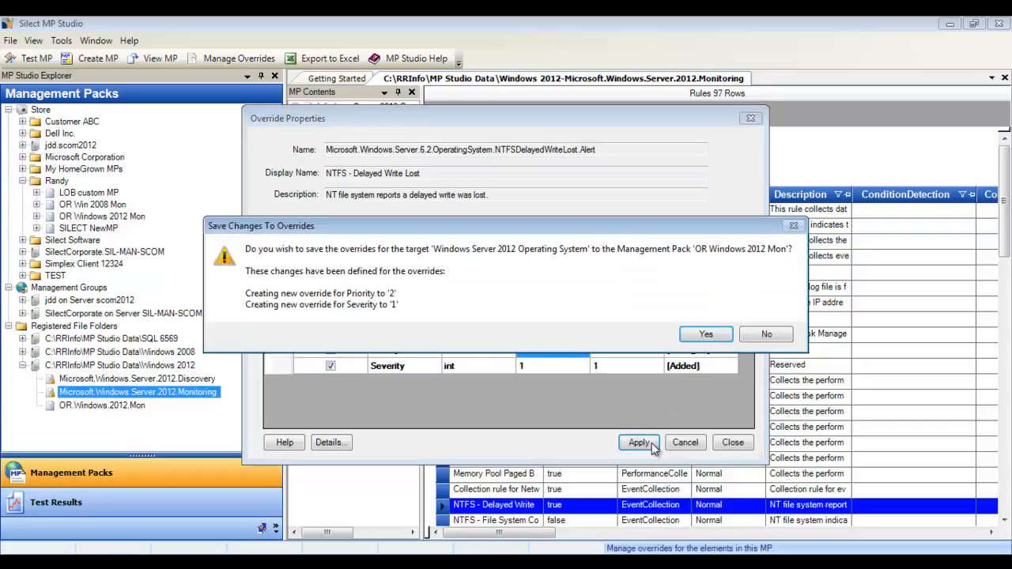
{"action": "left_click", "coordinate": [707, 336]}
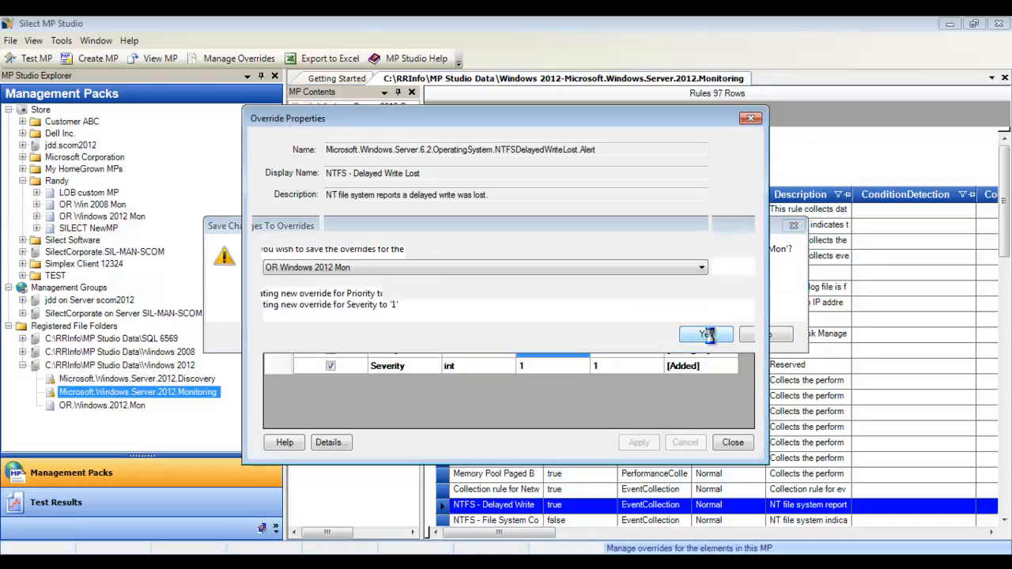
{"action": "left_click", "coordinate": [743, 445]}
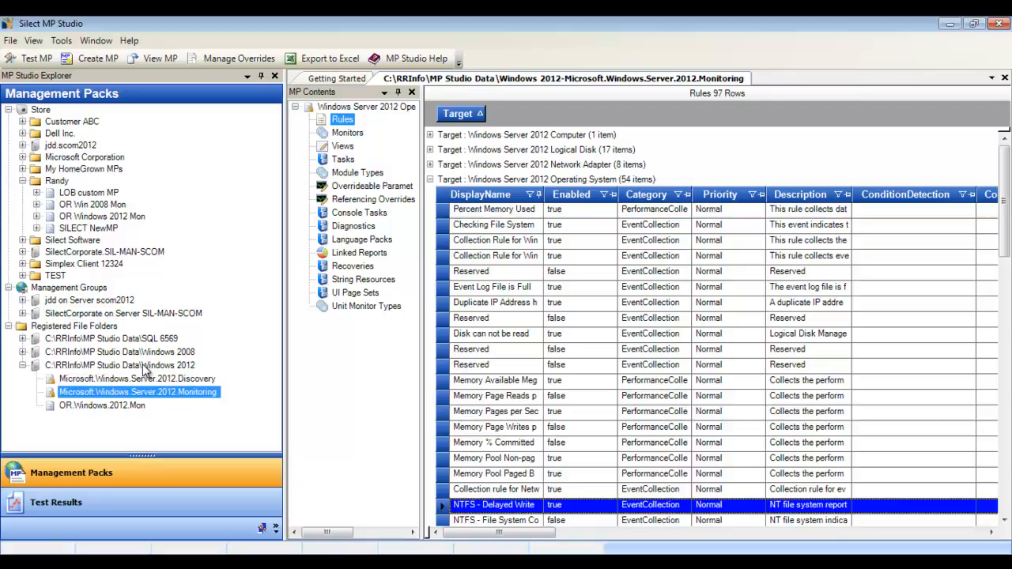
Step: Open override management for the first ten Windows Server 2012 Operating System monitors, from Core Windows Services Rollup through Plug and Play Service
{"action": "left_click", "coordinate": [346, 134]}
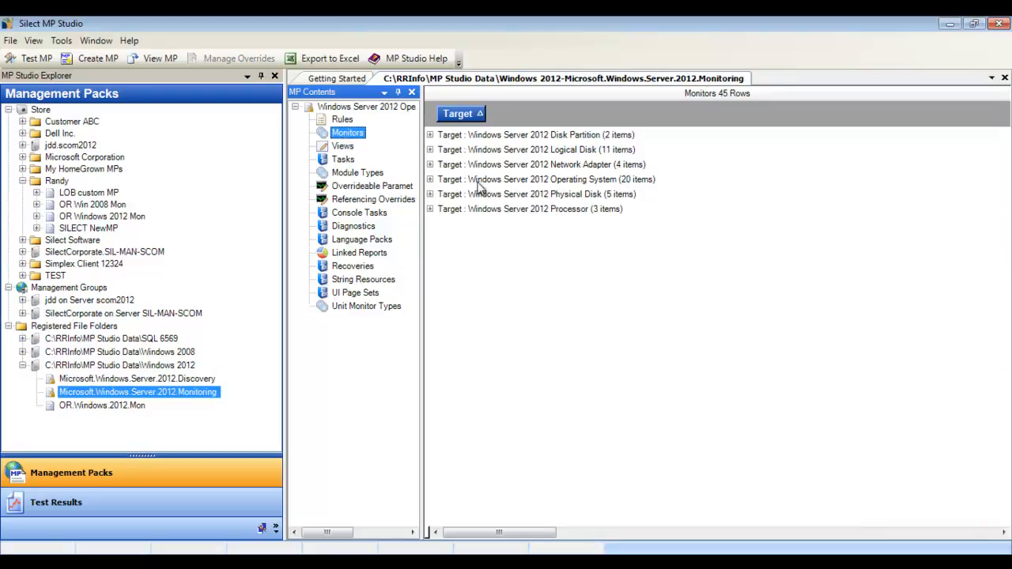
{"action": "left_click", "coordinate": [429, 180]}
{"action": "left_click_drag", "start_coordinate": [492, 209], "coordinate": [499, 350]}
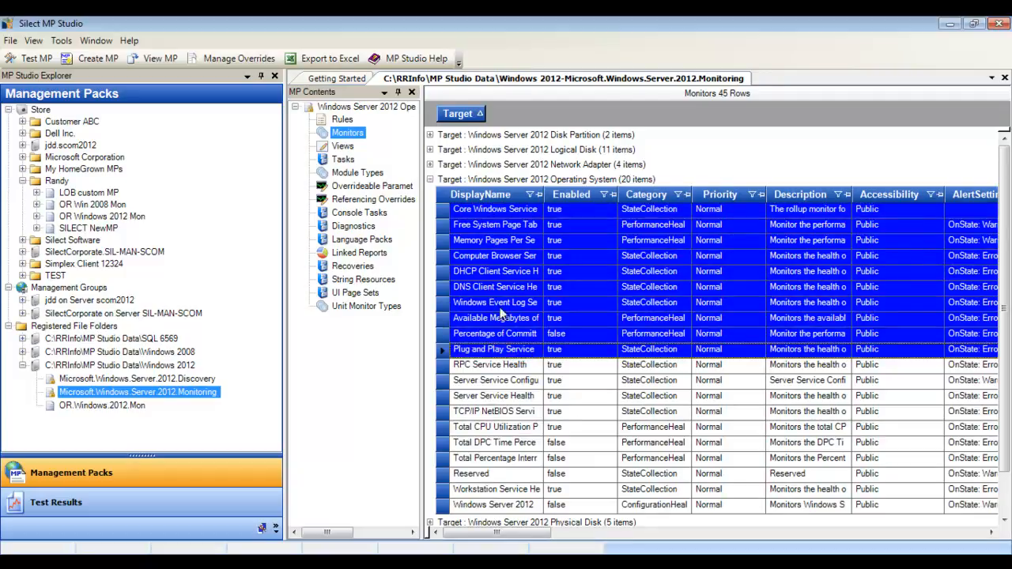
{"action": "right_click", "coordinate": [501, 262]}
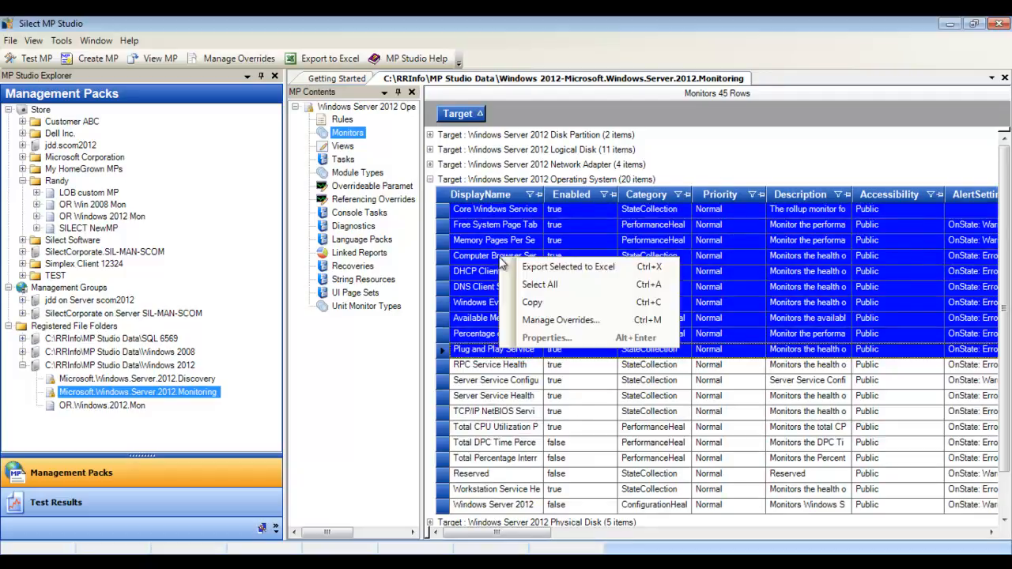
{"action": "left_click", "coordinate": [563, 319]}
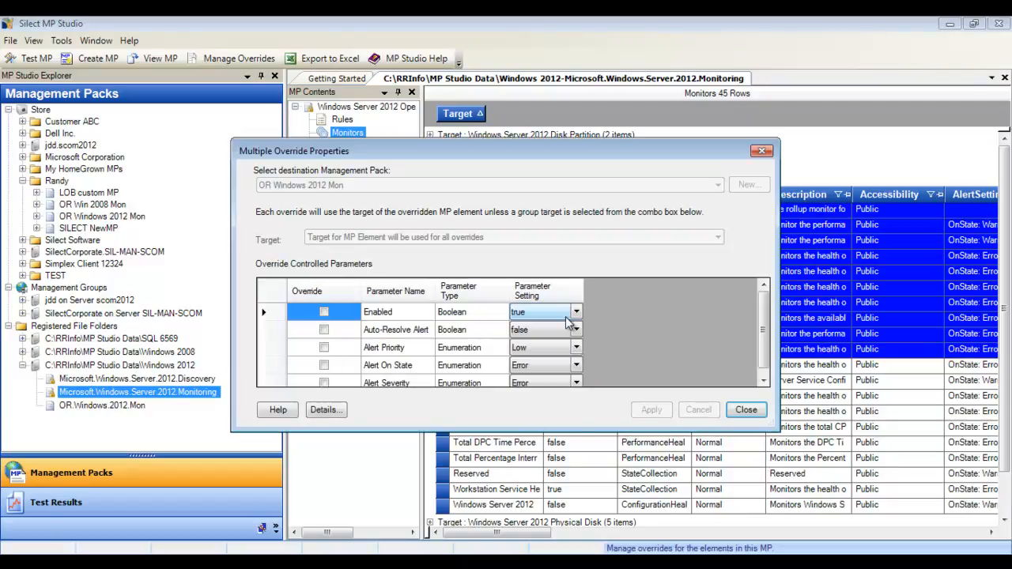
Step: Activate the Enabled, Auto-Resolve Alert, Alert Priority, Alert On State and Alert Severity overrides for the selected monitors
{"action": "mouse_move", "coordinate": [603, 428]}
{"action": "left_mouse_down"}
{"action": "mouse_move", "coordinate": [603, 448]}
{"action": "mouse_move", "coordinate": [602, 439]}
{"action": "left_mouse_up"}
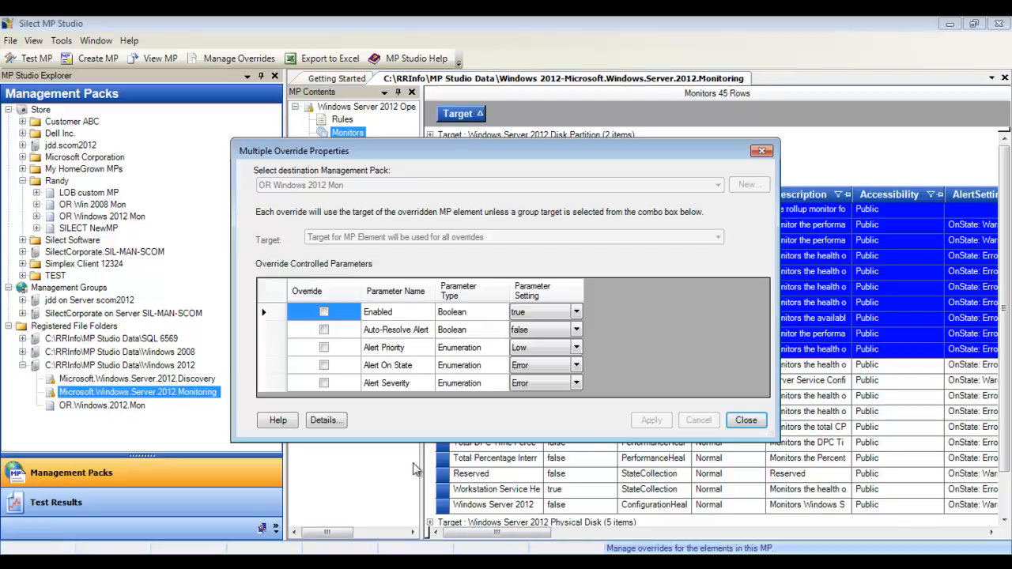
{"action": "left_click", "coordinate": [324, 383]}
{"action": "left_click", "coordinate": [323, 366]}
{"action": "left_click", "coordinate": [323, 347]}
{"action": "left_click", "coordinate": [323, 329]}
{"action": "left_click", "coordinate": [323, 311]}
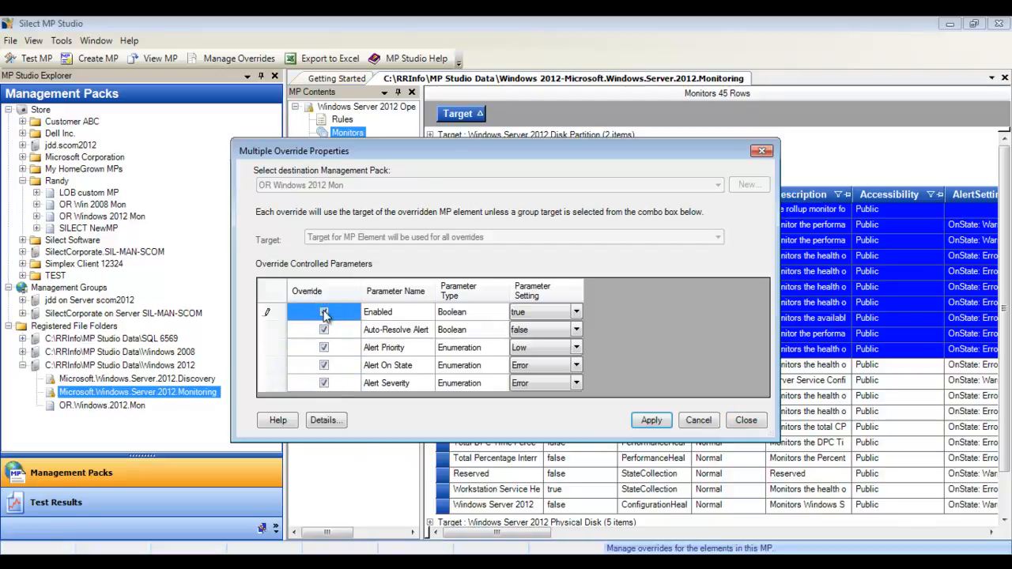
Step: Set Enabled to false, Auto-Resolve Alert to true, Alert Priority to Normal, Alert On State to Uninitialized and Alert Severity to Warning
{"action": "left_click", "coordinate": [575, 313]}
{"action": "left_click", "coordinate": [574, 324]}
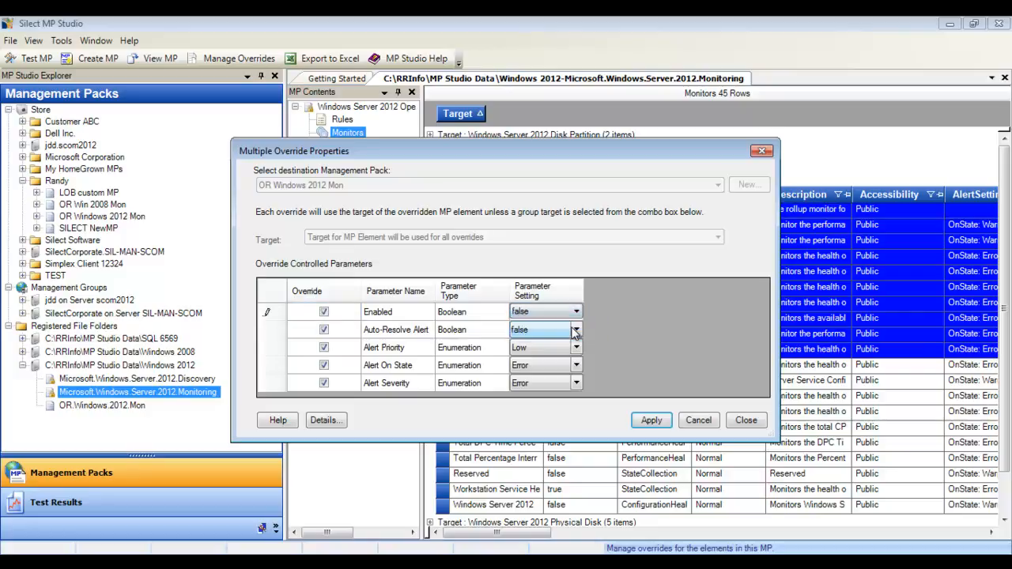
{"action": "left_click", "coordinate": [576, 330]}
{"action": "left_click", "coordinate": [579, 353]}
{"action": "left_click", "coordinate": [577, 348]}
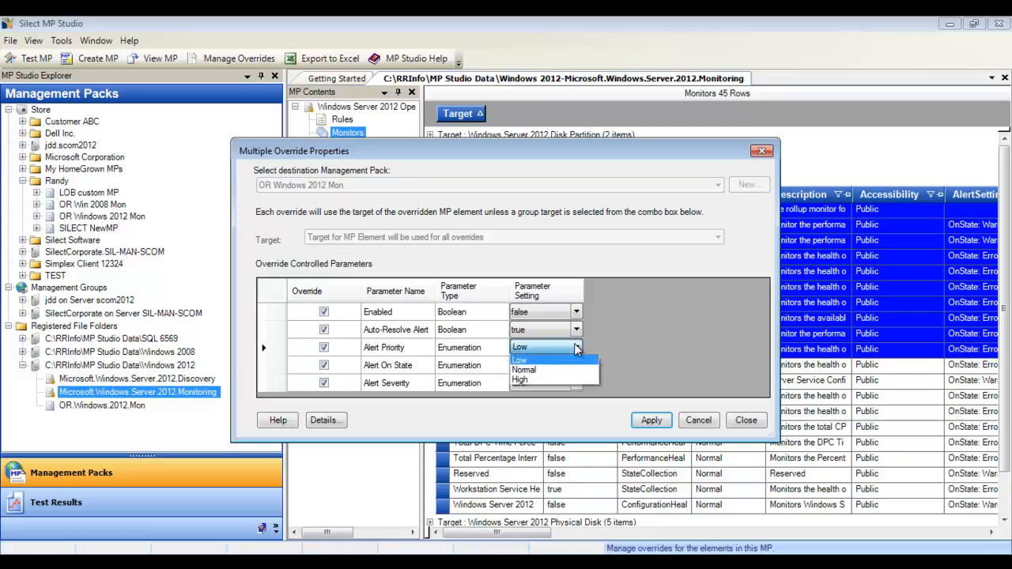
{"action": "left_click", "coordinate": [574, 376]}
{"action": "left_click", "coordinate": [576, 366]}
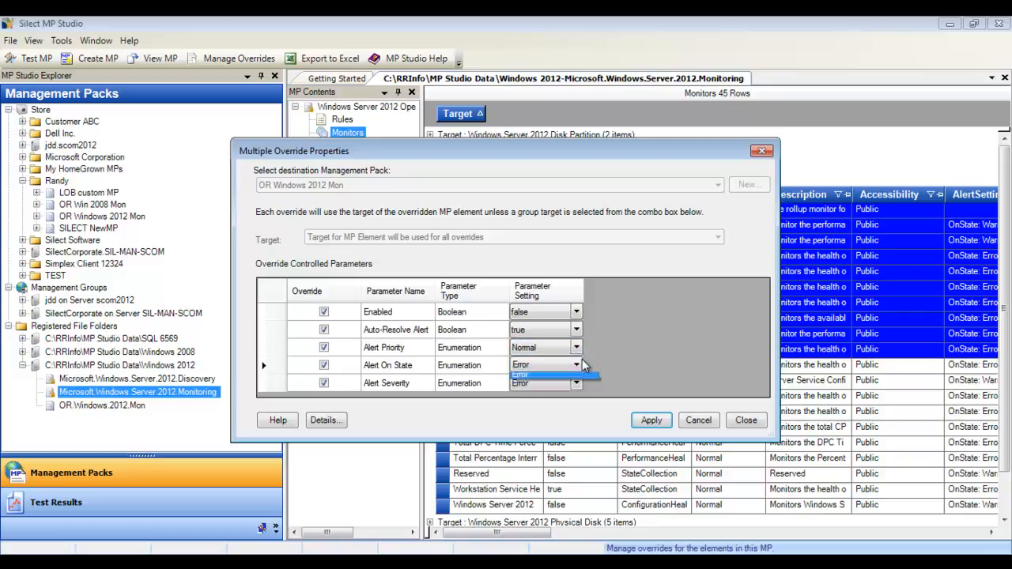
{"action": "left_click", "coordinate": [577, 379]}
{"action": "left_click", "coordinate": [577, 383]}
{"action": "left_click", "coordinate": [574, 401]}
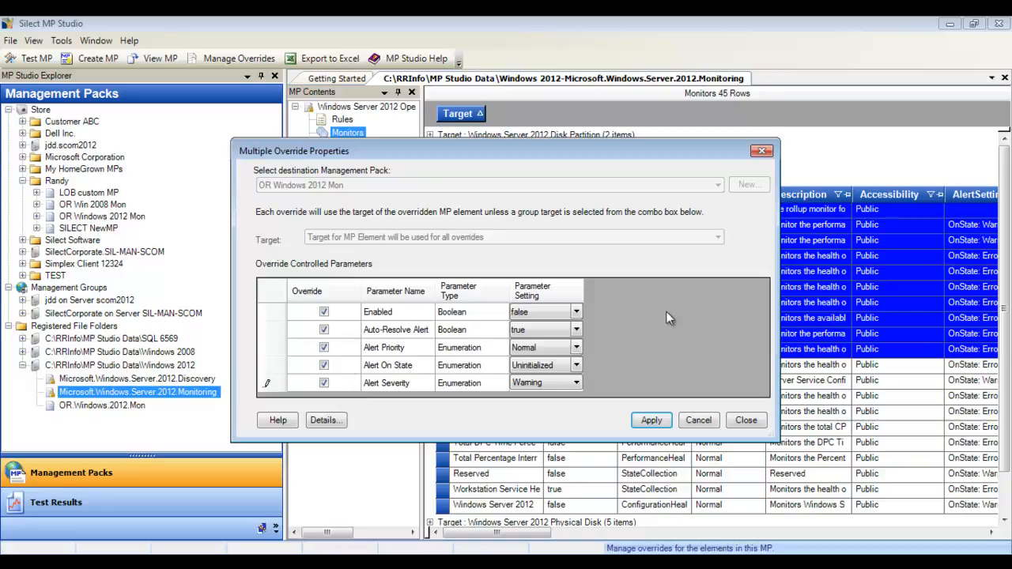
Step: Apply the multiple overrides, review the listed changes and save them to OR Windows 2012 Mon
{"action": "left_click", "coordinate": [651, 420]}
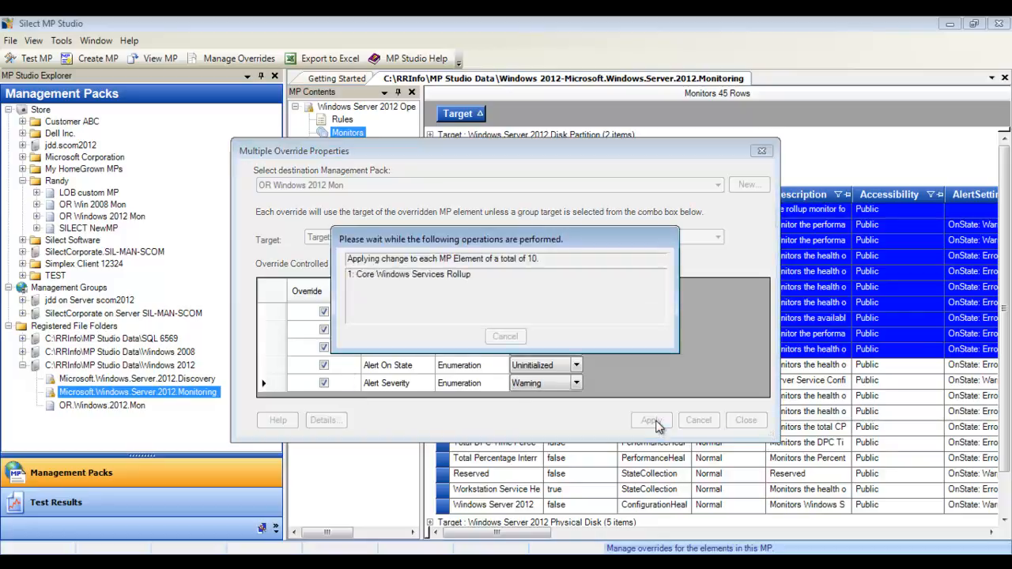
{"action": "left_click_drag", "start_coordinate": [228, 110], "coordinate": [684, 490]}
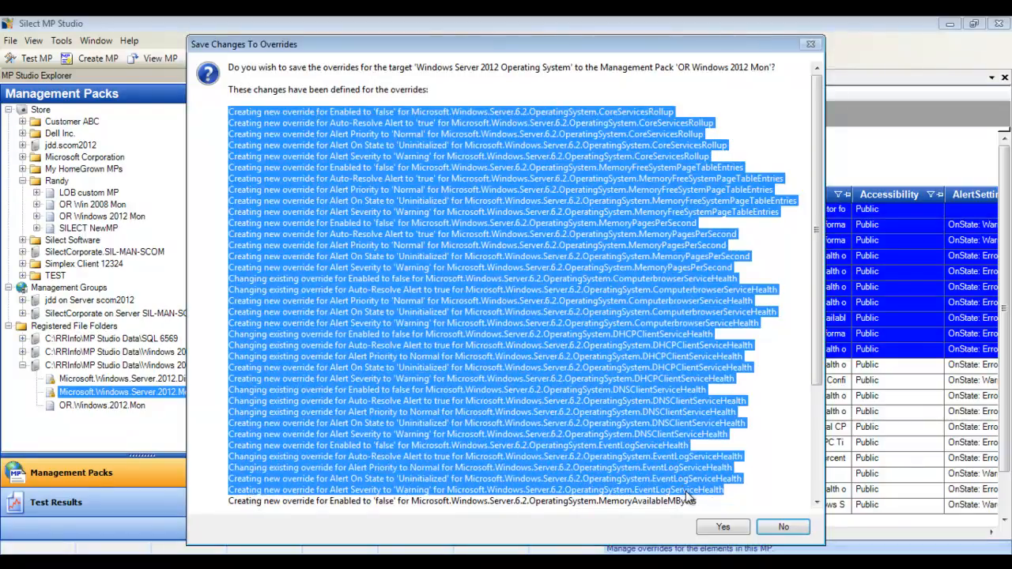
{"action": "left_click", "coordinate": [740, 535]}
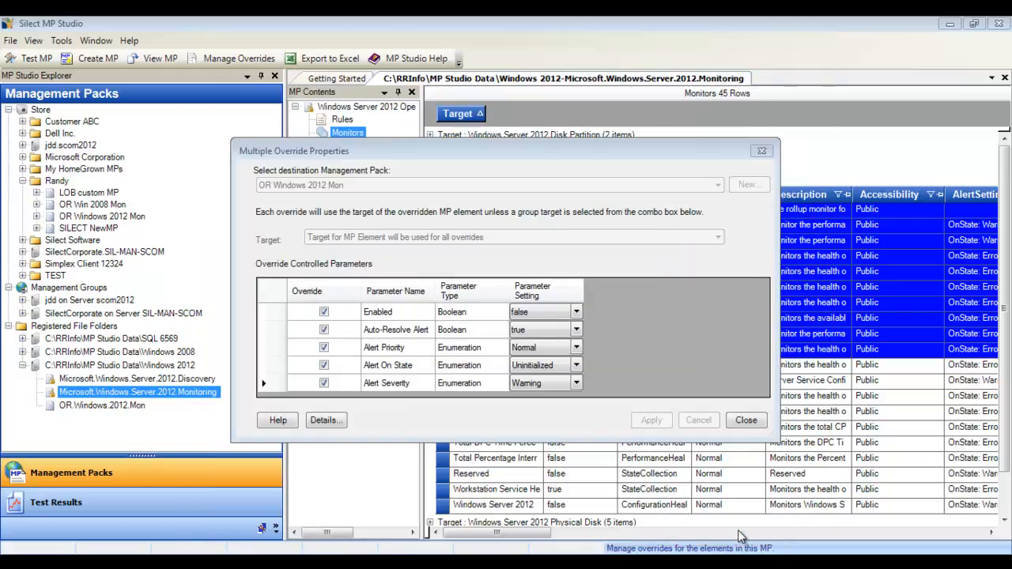
{"action": "left_click", "coordinate": [746, 421]}
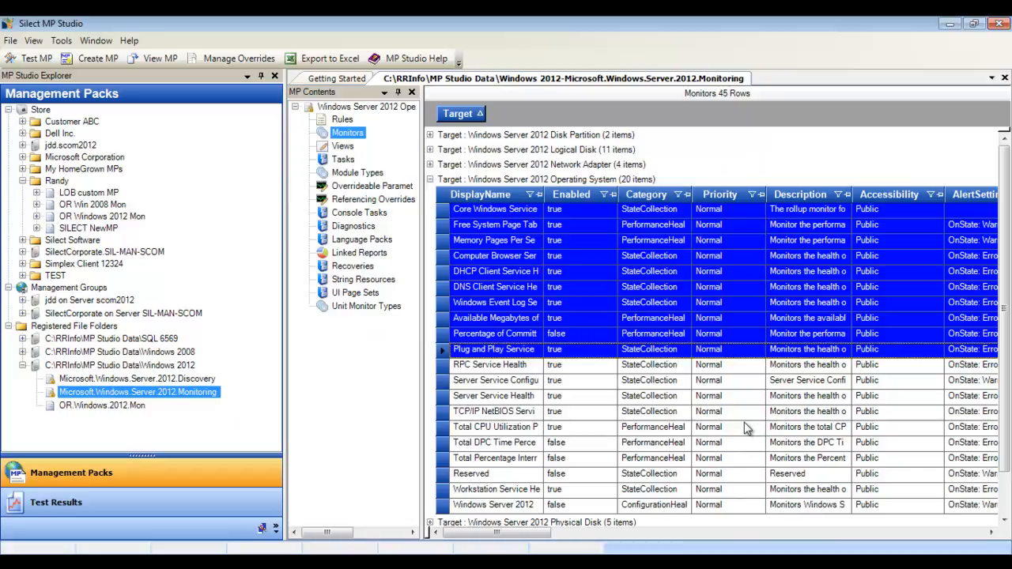
Step: Open the overrides of the OR.Windows.2012.Mon management pack and group them by Context
{"action": "mouse_move", "coordinate": [432, 562]}
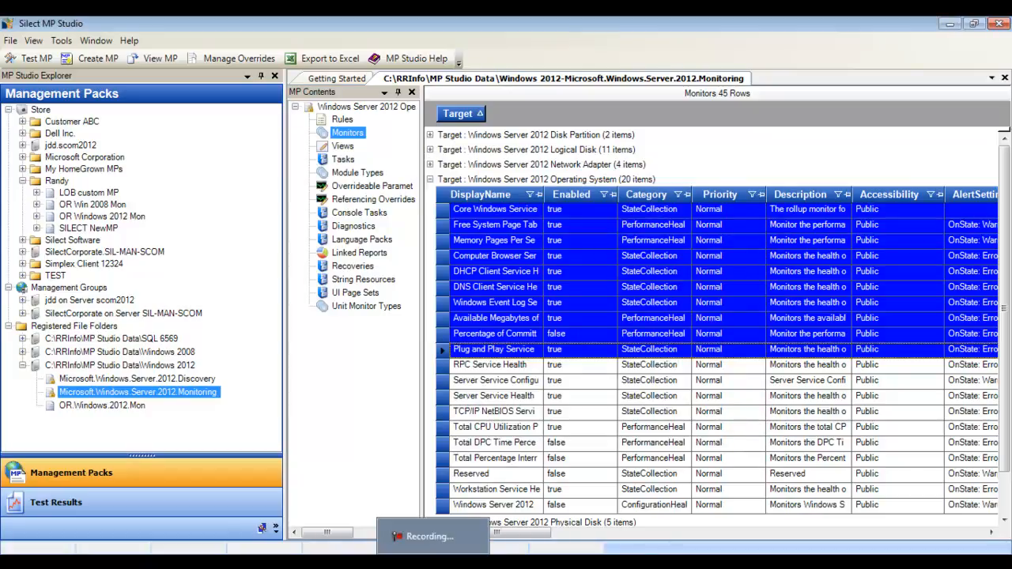
{"action": "double_click", "coordinate": [119, 406]}
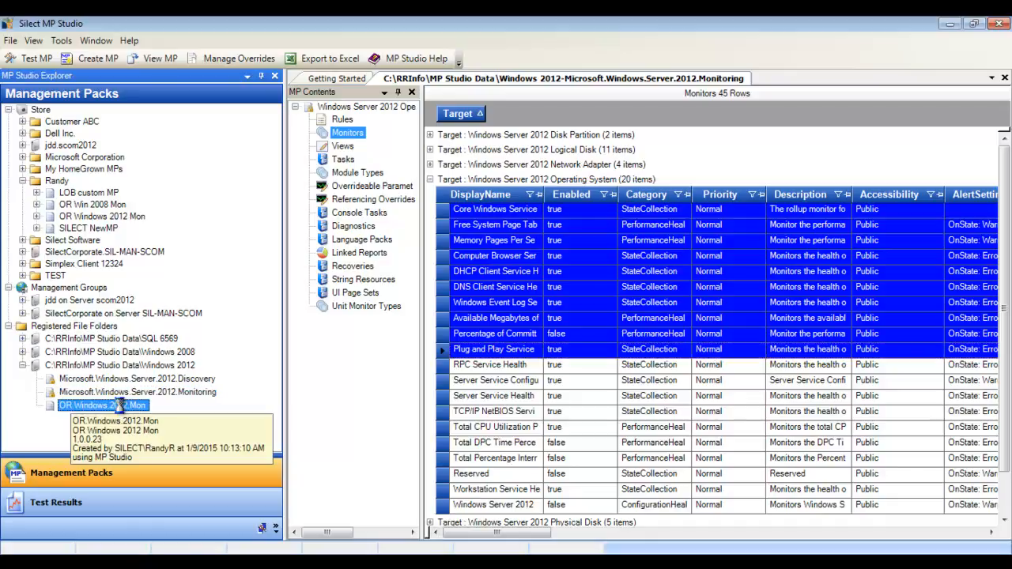
{"action": "left_click", "coordinate": [338, 123]}
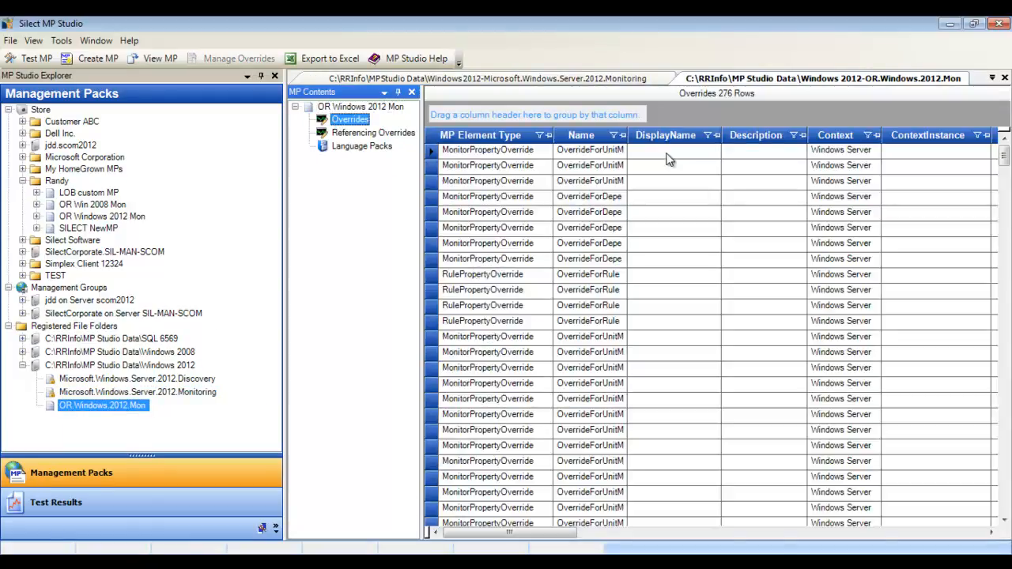
{"action": "left_click_drag", "start_coordinate": [837, 135], "coordinate": [593, 117]}
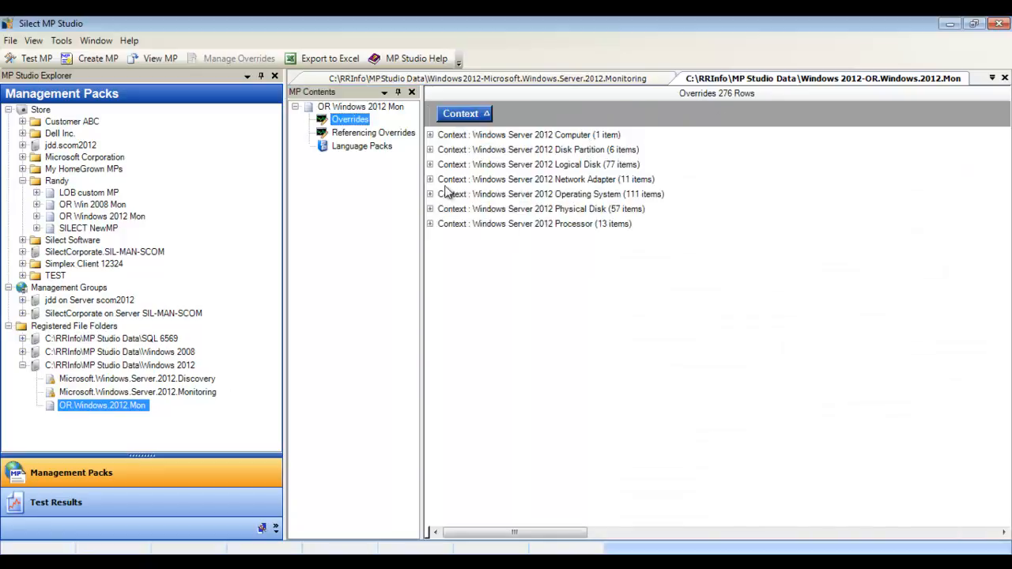
Step: Delete the eight DHCP Client, Event Log and DNS Client service health overrides in the Windows Server 2012 Operating System context
{"action": "left_click", "coordinate": [431, 194]}
{"action": "left_click_drag", "start_coordinate": [508, 257], "coordinate": [524, 365]}
{"action": "right_click", "coordinate": [507, 320]}
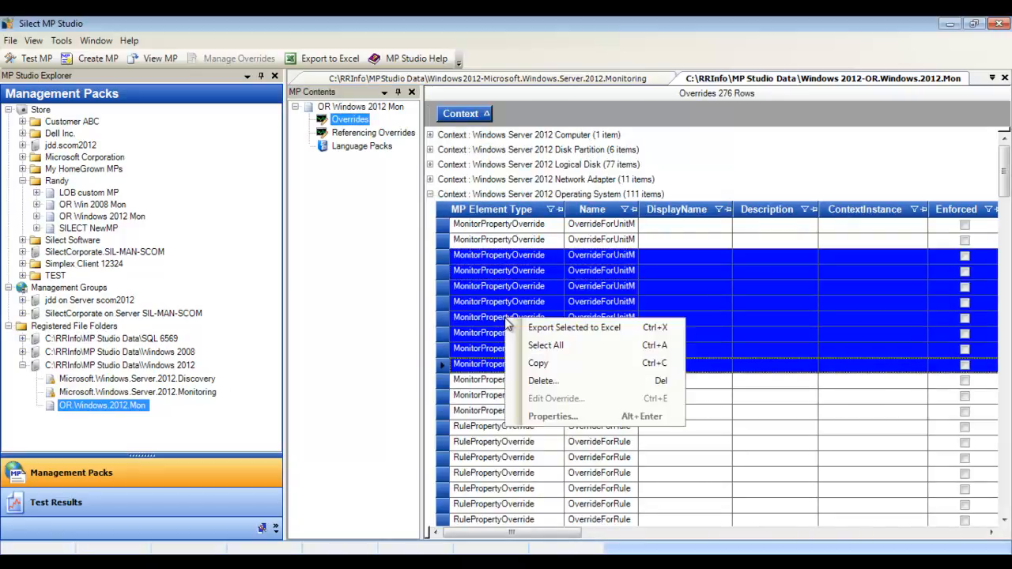
{"action": "left_click", "coordinate": [544, 382]}
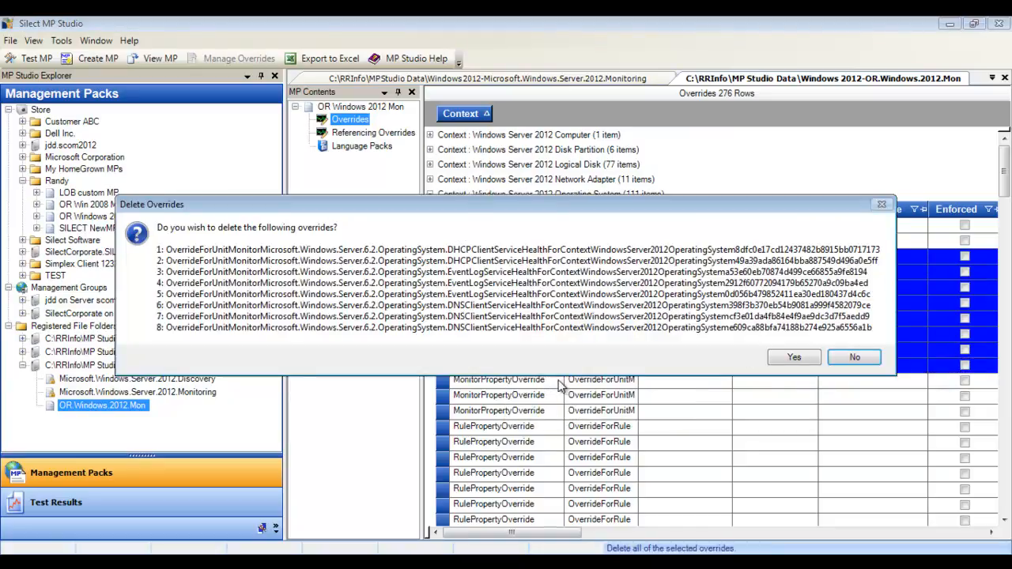
{"action": "left_click", "coordinate": [783, 358]}
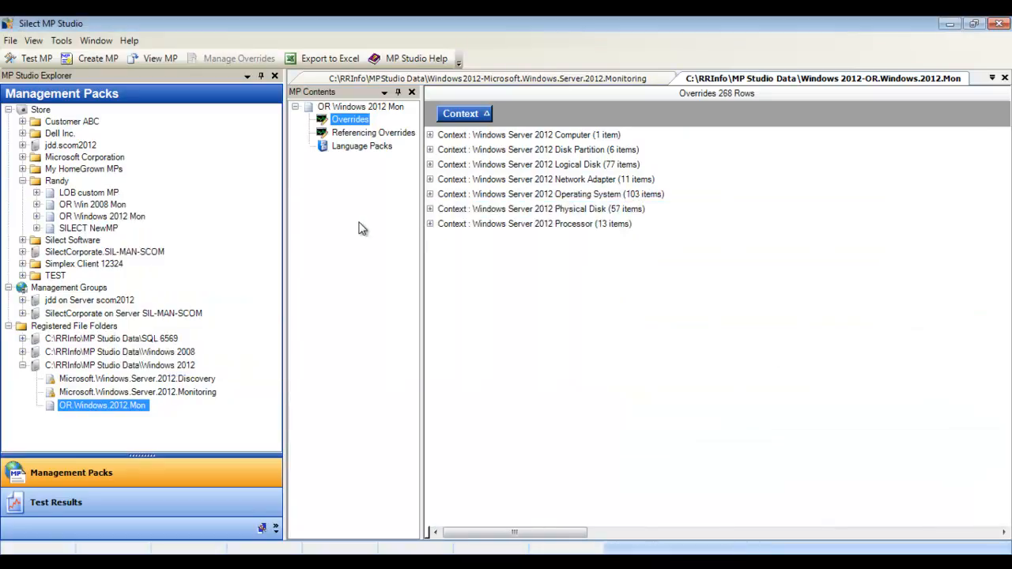
Step: Add the Summary knowledge text "test" to the fourth override in the Windows Server 2012 Processor context
{"action": "left_click", "coordinate": [430, 224]}
{"action": "right_click", "coordinate": [468, 301]}
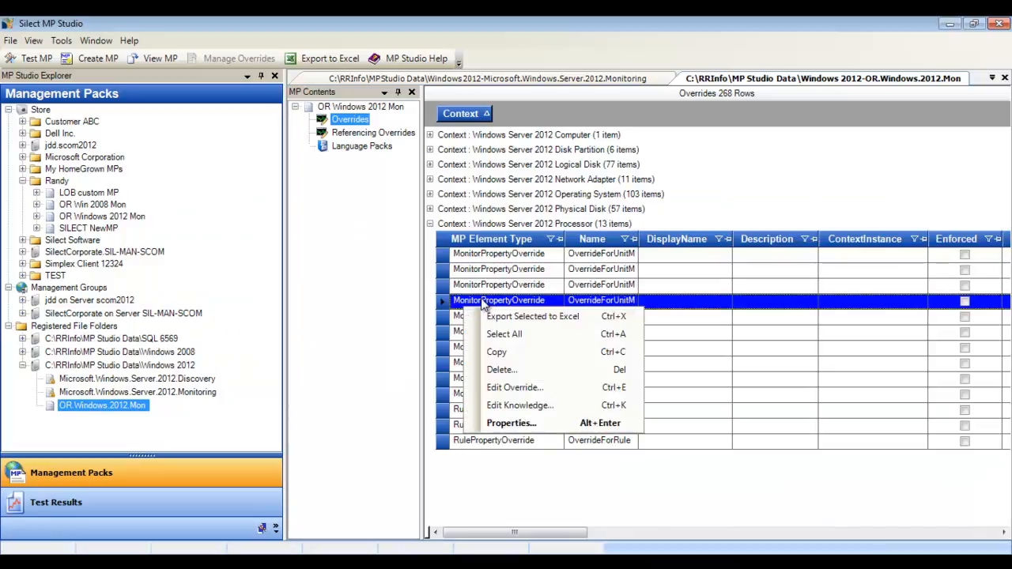
{"action": "left_click", "coordinate": [549, 415]}
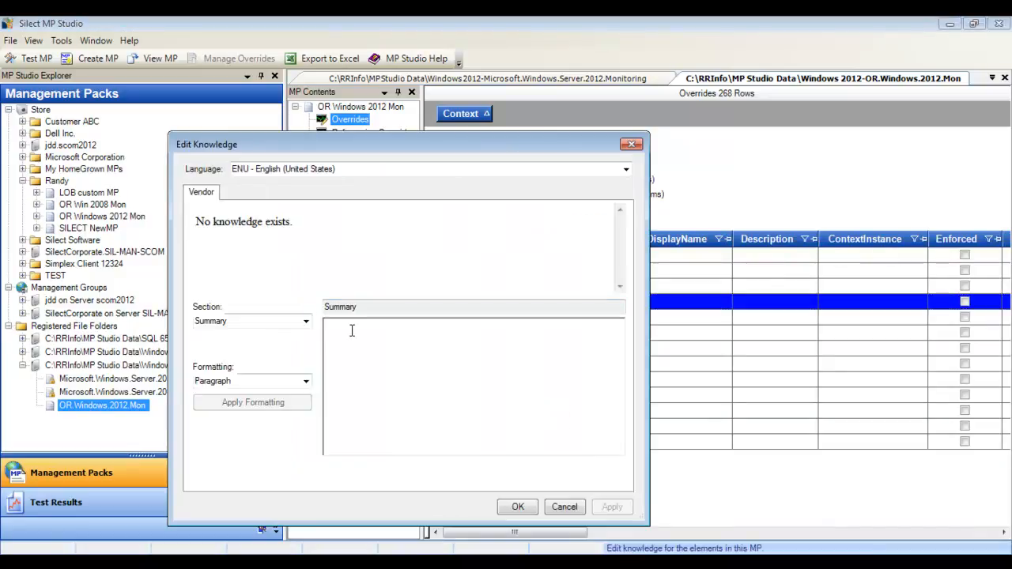
{"action": "type", "text": "tes"}
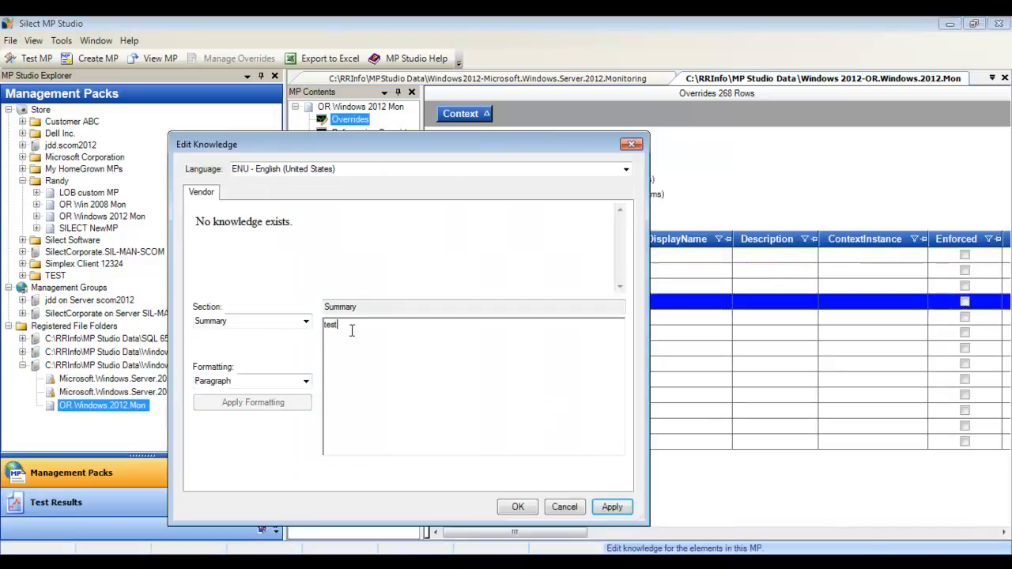
{"action": "type", "text": "t"}
{"action": "left_click", "coordinate": [522, 509]}
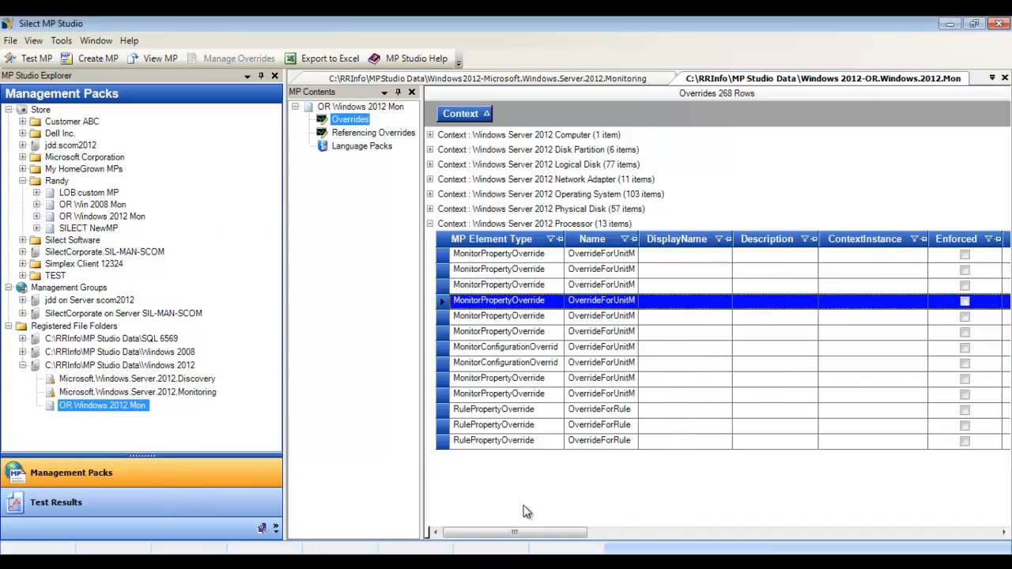
Step: Set the GenerateAlert override in the last MonitorPropertyOverride row of the Windows Server 2012 Processor context to True
{"action": "right_click", "coordinate": [531, 393]}
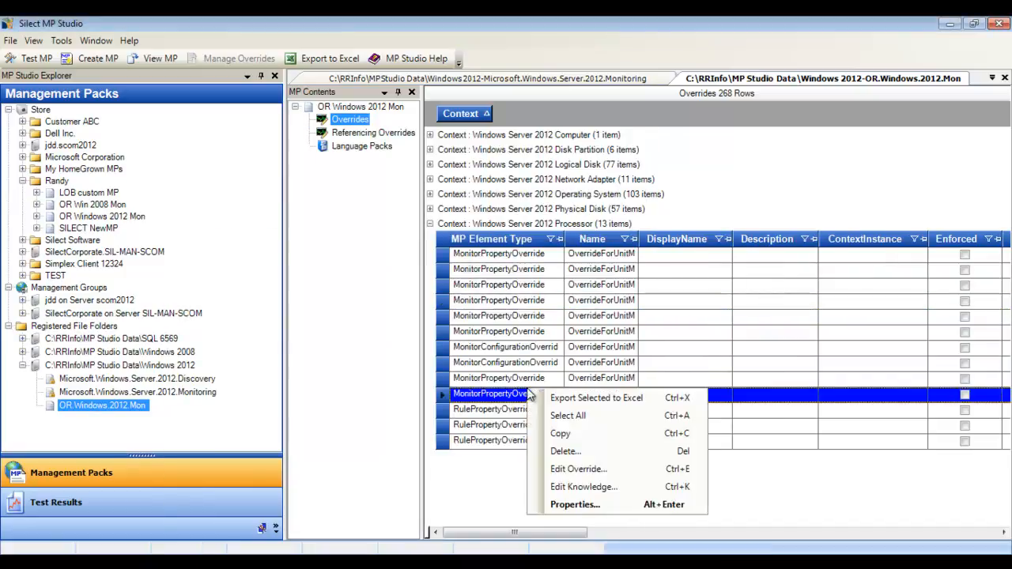
{"action": "left_click", "coordinate": [652, 472]}
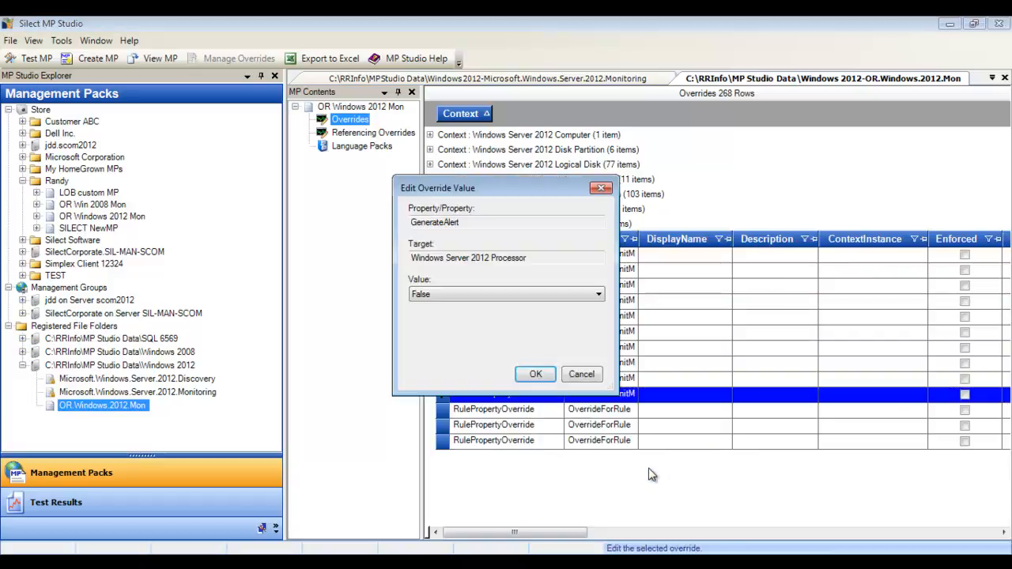
{"action": "left_click", "coordinate": [598, 294]}
{"action": "left_click", "coordinate": [572, 317]}
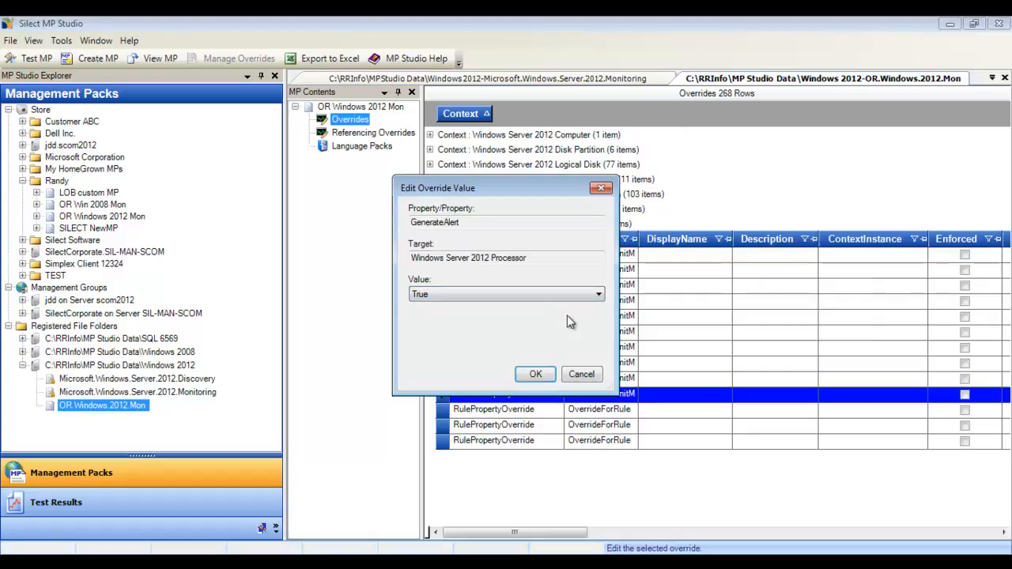
{"action": "left_click", "coordinate": [537, 373]}
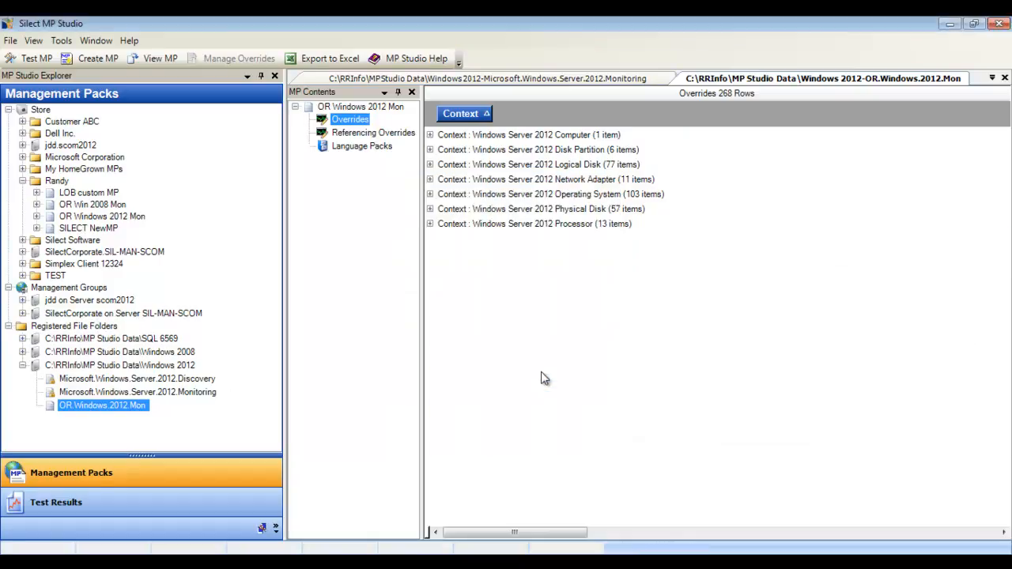
Step: Show the referencing overrides of Microsoft.Windows.Server.2012.Monitoring and expand the Processor context down to its CPUUtilization parent
{"action": "left_click", "coordinate": [570, 79]}
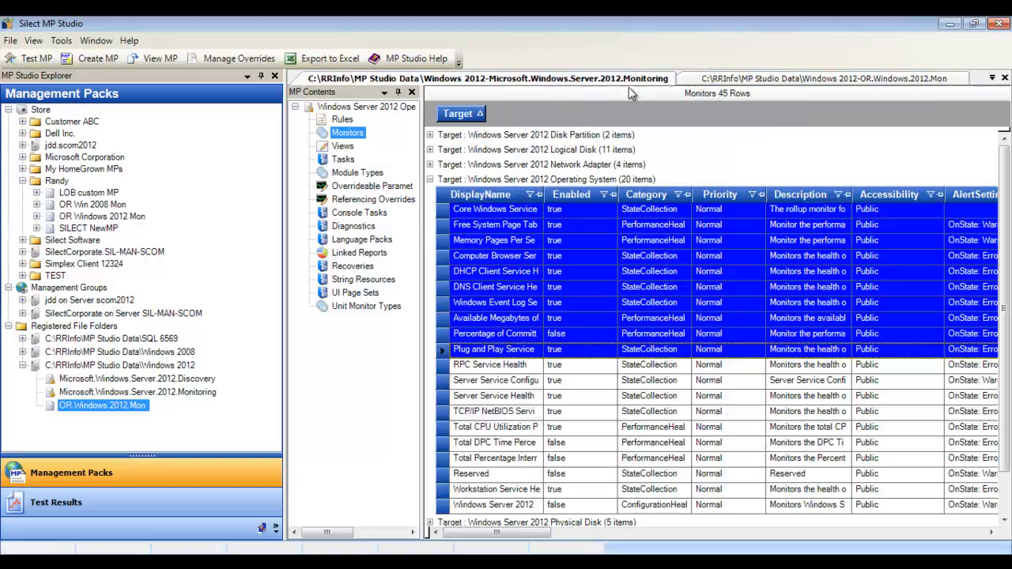
{"action": "left_click", "coordinate": [392, 202]}
{"action": "left_click", "coordinate": [820, 328]}
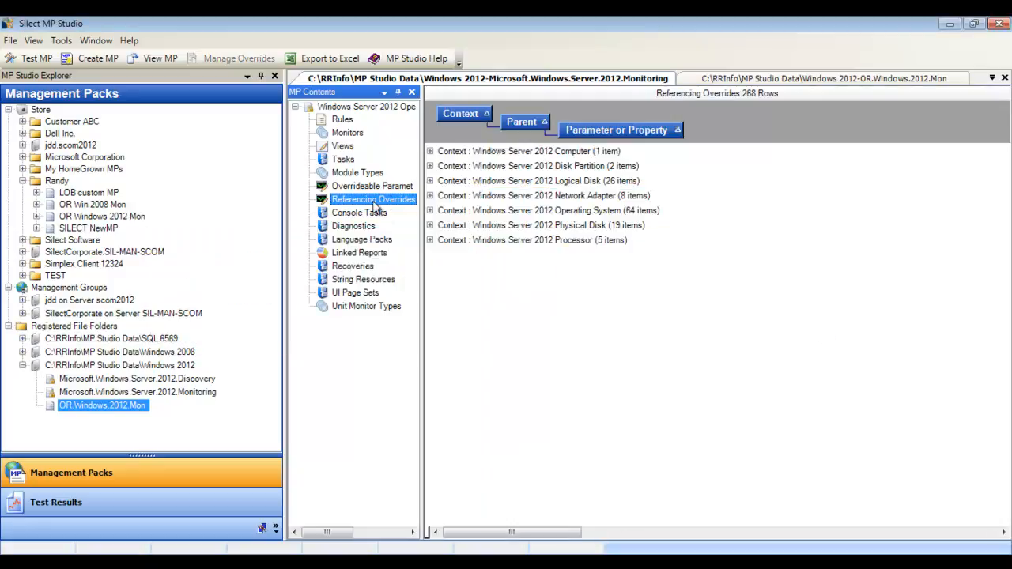
{"action": "left_click", "coordinate": [429, 240]}
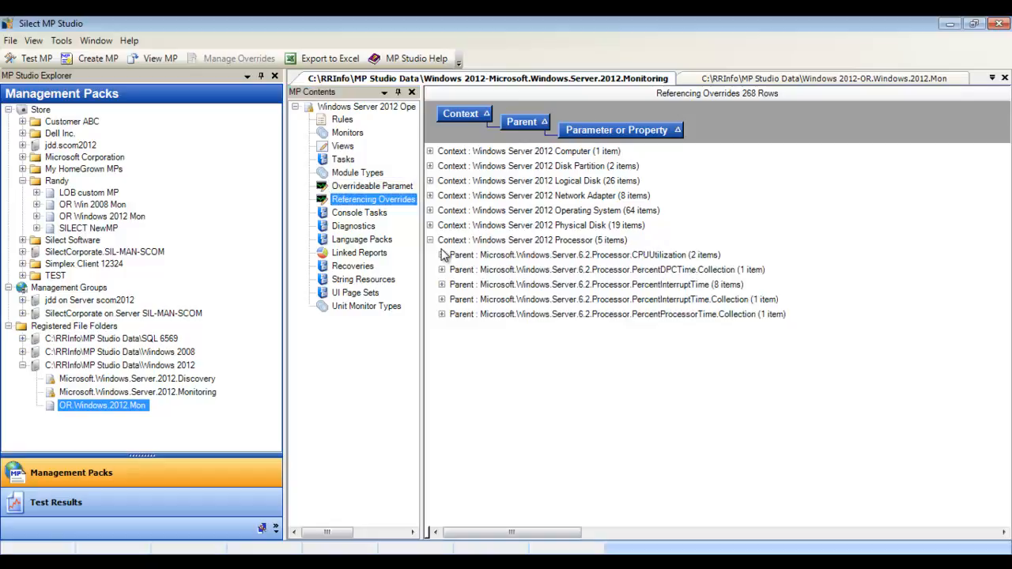
{"action": "left_click", "coordinate": [441, 254]}
Step: Export the referencing overrides to an Excel 2007 workbook and inspect its Network Adapter group down to the BytesTotalPerSec.Collection override
{"action": "left_click", "coordinate": [330, 59]}
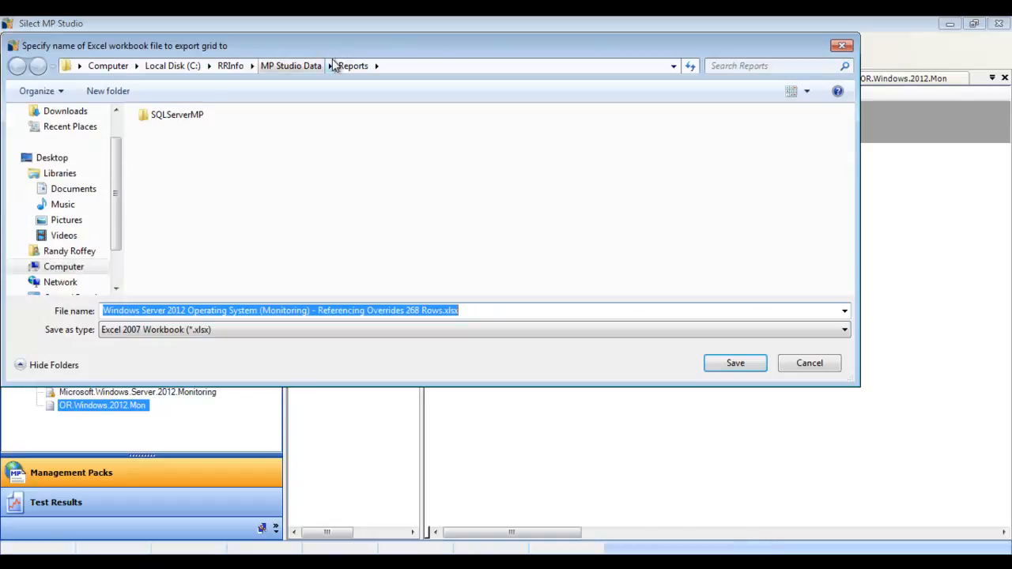
{"action": "left_click", "coordinate": [746, 362]}
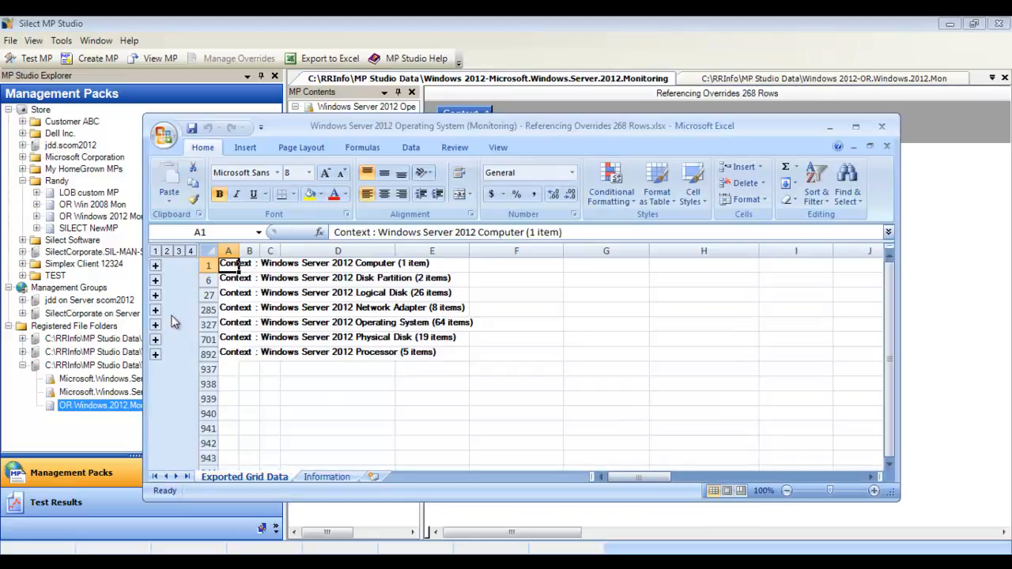
{"action": "left_click", "coordinate": [155, 313]}
{"action": "left_click", "coordinate": [166, 354]}
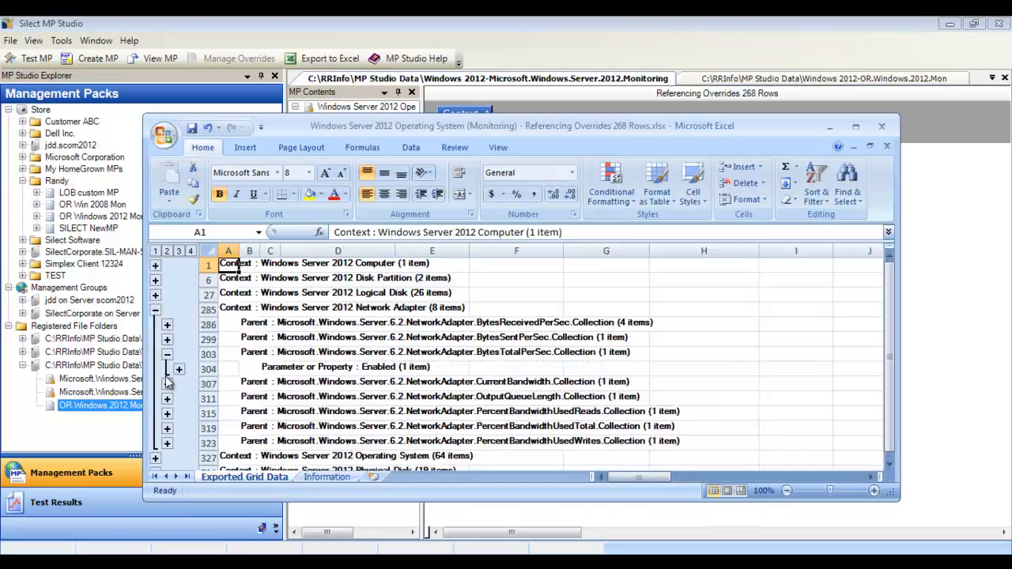
{"action": "left_click", "coordinate": [178, 369]}
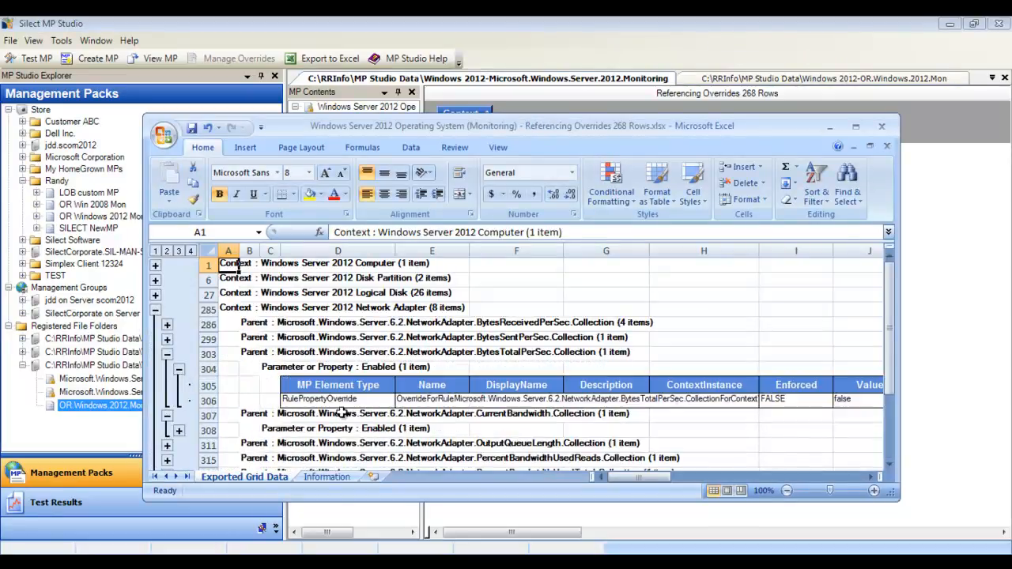
{"action": "left_click", "coordinate": [948, 26]}
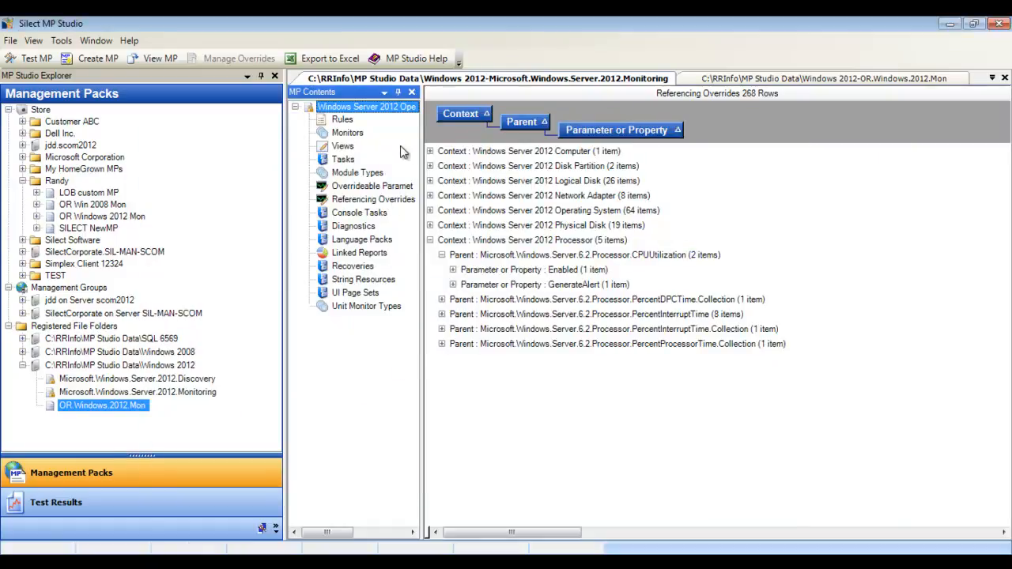
Step: Look at the Document Management Pack options for the Windows Server 2012 Monitoring pack and switch to its full report workbook in Excel
{"action": "right_click", "coordinate": [403, 111]}
{"action": "mouse_move", "coordinate": [462, 118]}
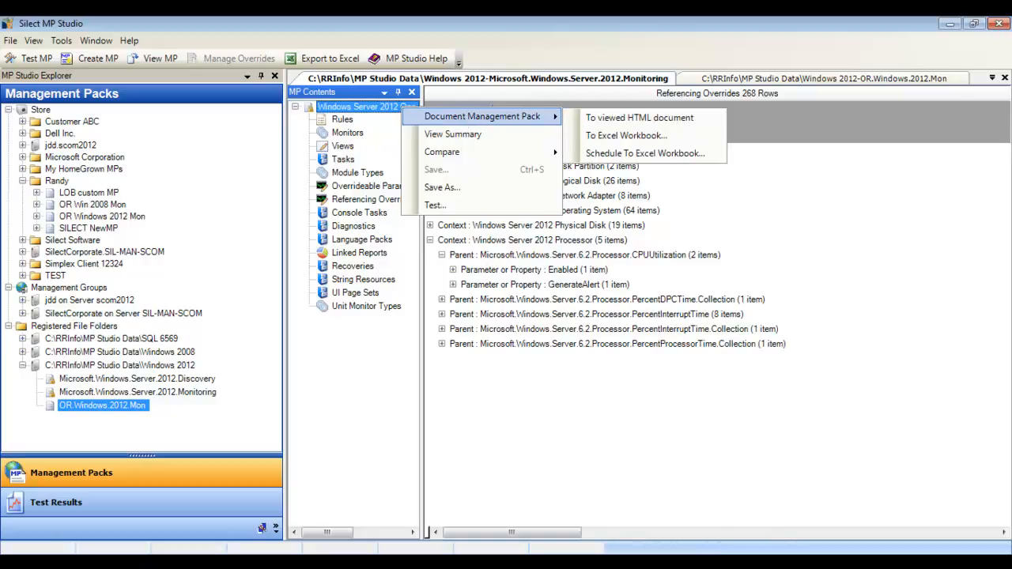
{"action": "left_click", "coordinate": [479, 539]}
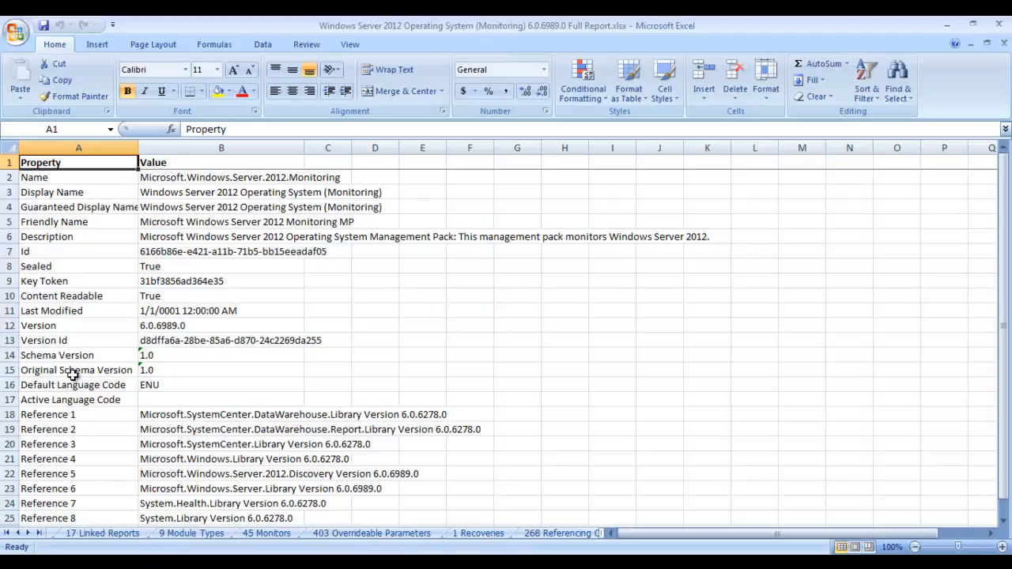
Step: Show the Monitors sheet and widen its Enabled column to read the overrides listed under Core Windows Services Rollup
{"action": "left_click", "coordinate": [28, 533]}
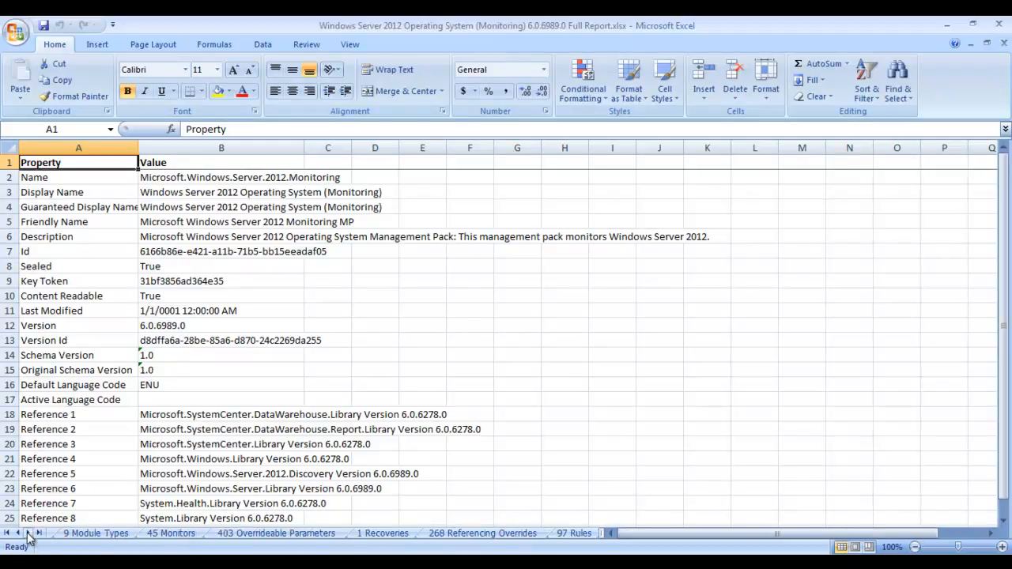
{"action": "left_click", "coordinate": [170, 535]}
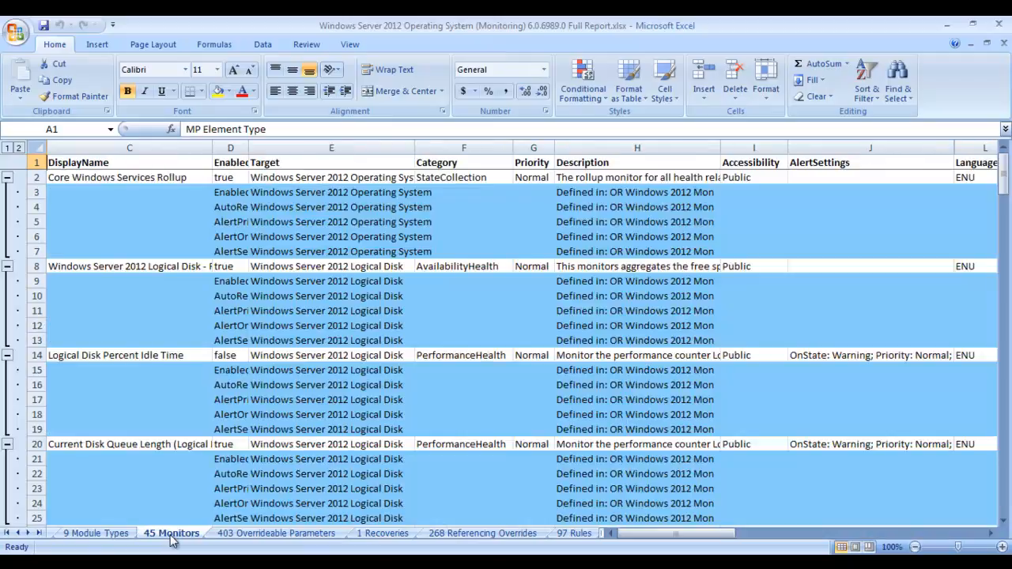
{"action": "left_click", "coordinate": [85, 178]}
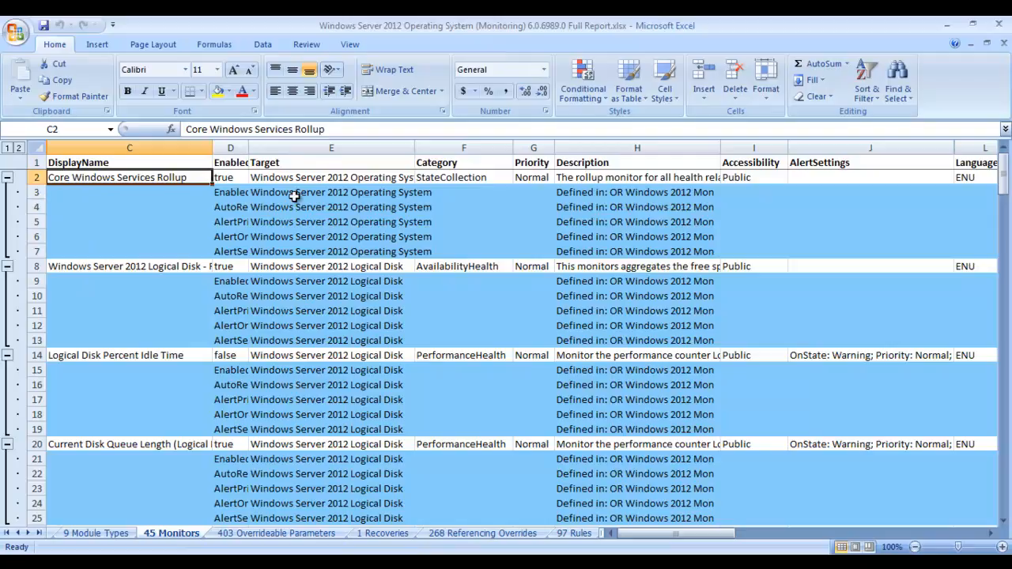
{"action": "left_click_drag", "start_coordinate": [247, 157], "coordinate": [334, 156]}
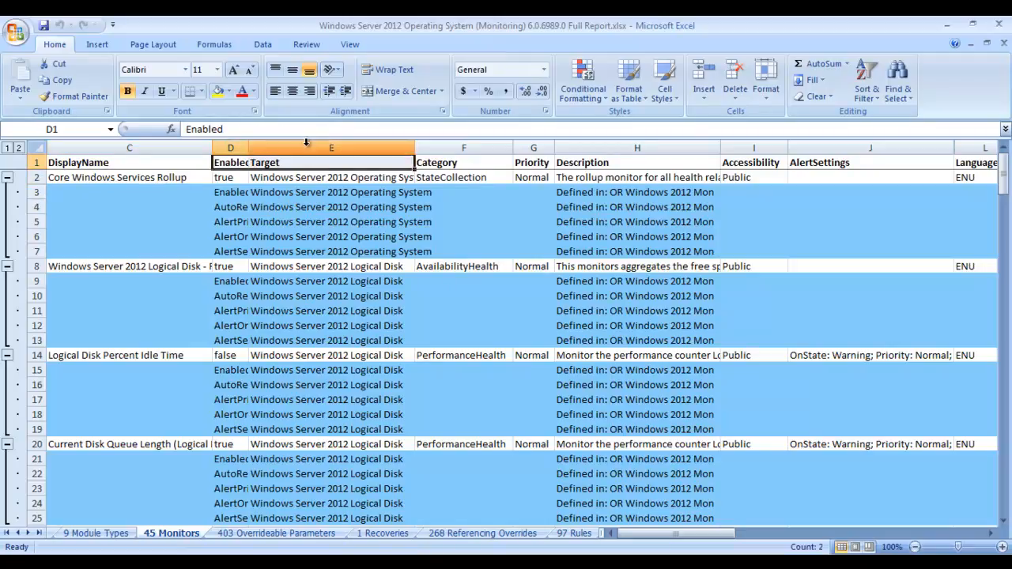
{"action": "left_click_drag", "start_coordinate": [249, 148], "coordinate": [420, 160]}
{"action": "left_click_drag", "start_coordinate": [267, 193], "coordinate": [281, 250]}
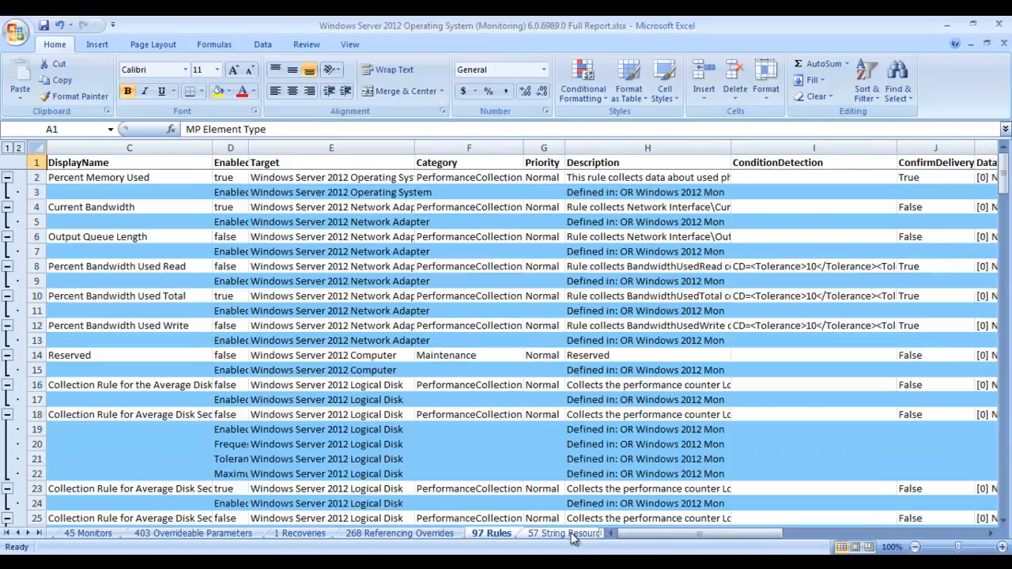
Step: Widen the Enabled column on the Rules sheet to read the rule overrides, and return to MP Studio
{"action": "left_click", "coordinate": [133, 178]}
{"action": "left_click", "coordinate": [132, 189]}
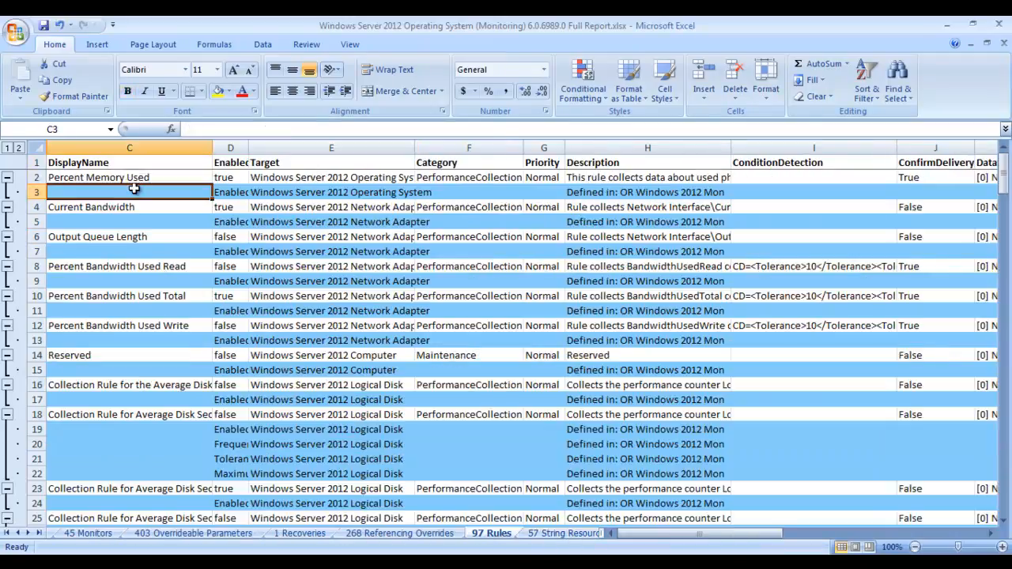
{"action": "left_click_drag", "start_coordinate": [247, 149], "coordinate": [335, 149]}
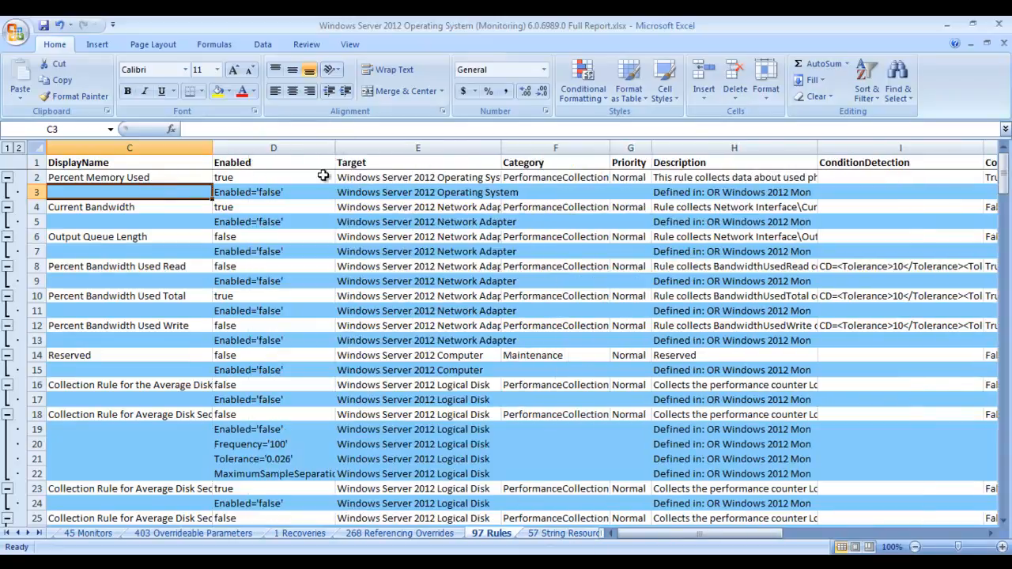
{"action": "left_click", "coordinate": [956, 22]}
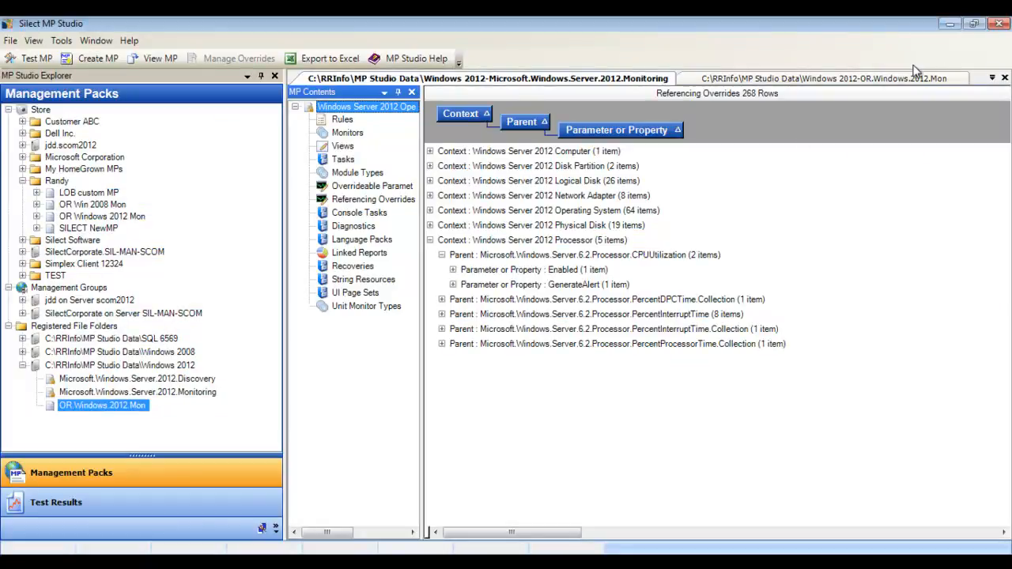
Step: Look at the actions available for the Monitoring pack and list the stored versions of OR Windows 2012 Mon
{"action": "right_click", "coordinate": [386, 108]}
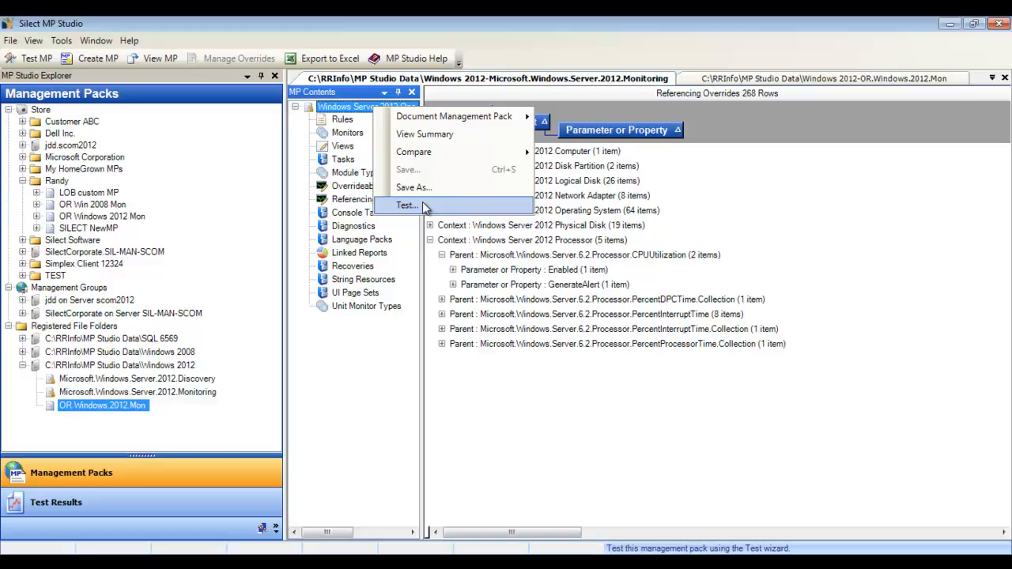
{"action": "left_click", "coordinate": [36, 216]}
{"action": "left_click", "coordinate": [36, 216]}
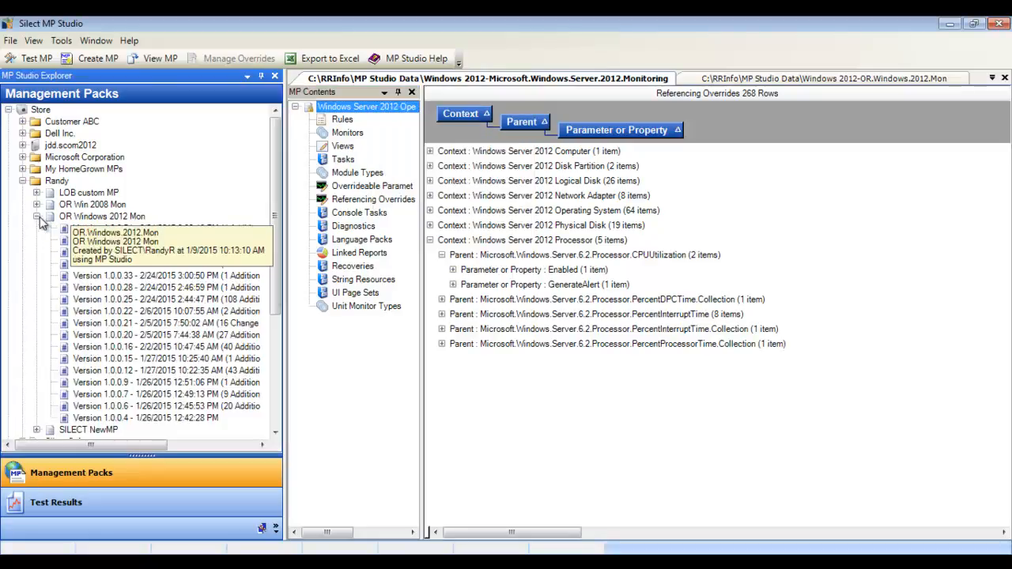
Step: Start checking OR Windows 2012 Mon into the store from the file OR.Windows.2012.Mon.xml in the Windows 2012 folder
{"action": "right_click", "coordinate": [90, 221]}
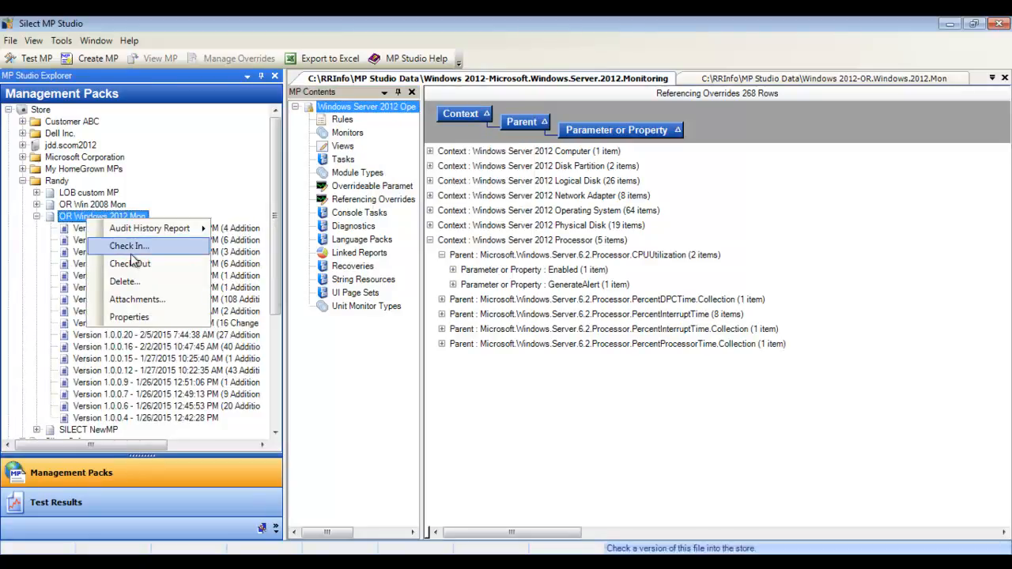
{"action": "left_click", "coordinate": [132, 247]}
{"action": "left_click", "coordinate": [623, 290]}
{"action": "left_click", "coordinate": [562, 319]}
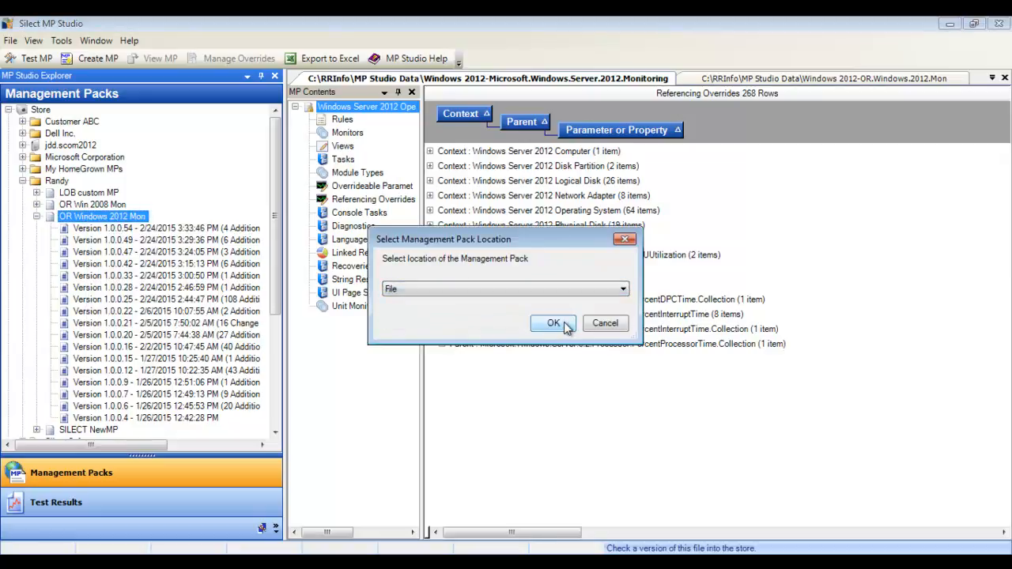
{"action": "left_click", "coordinate": [558, 325]}
{"action": "left_click", "coordinate": [198, 136]}
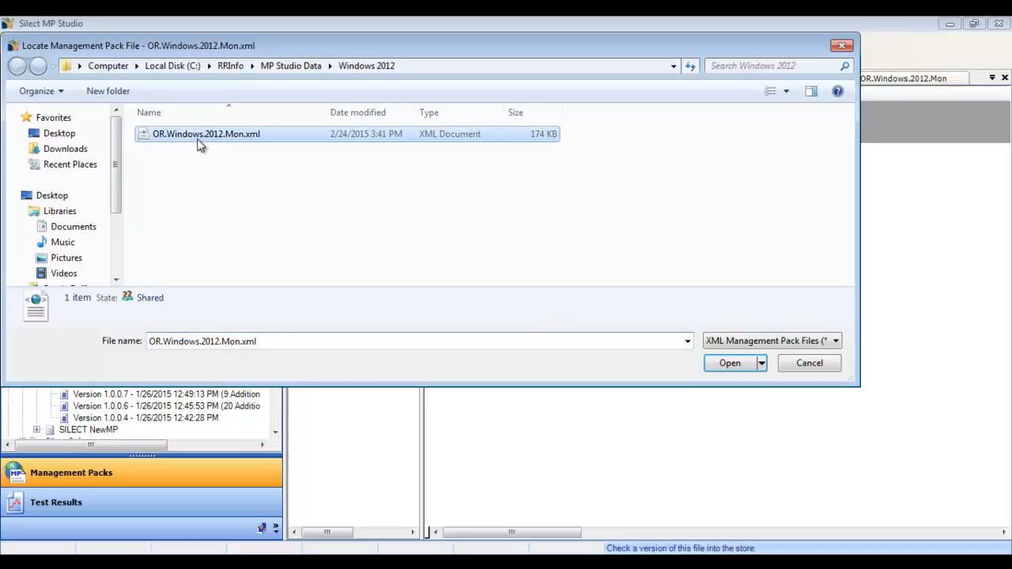
{"action": "left_click", "coordinate": [729, 363]}
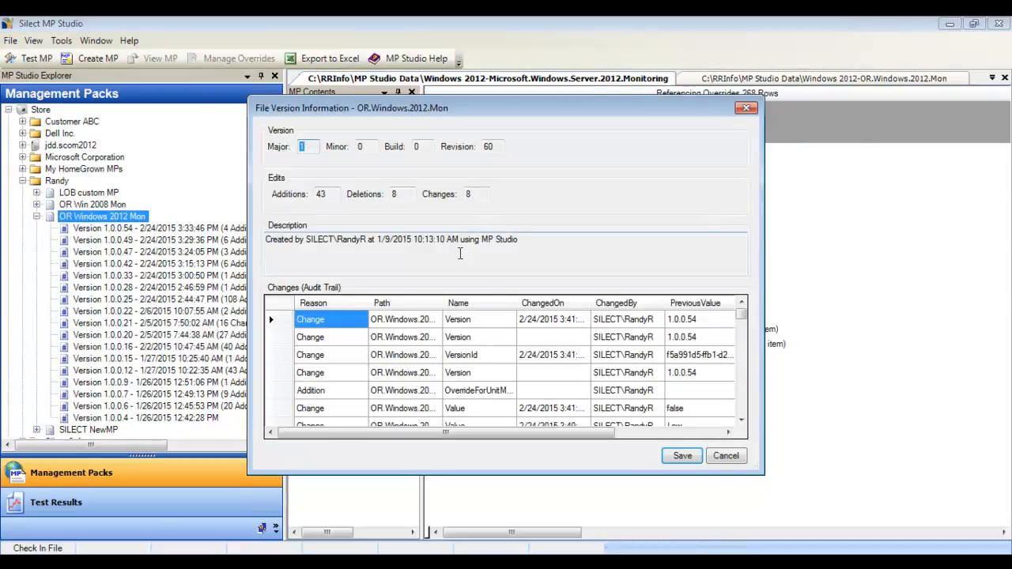
Step: Review the revision number and the additions, deletions and changes counts of the version being checked in
{"action": "left_click", "coordinate": [495, 147]}
{"action": "double_click", "coordinate": [326, 194]}
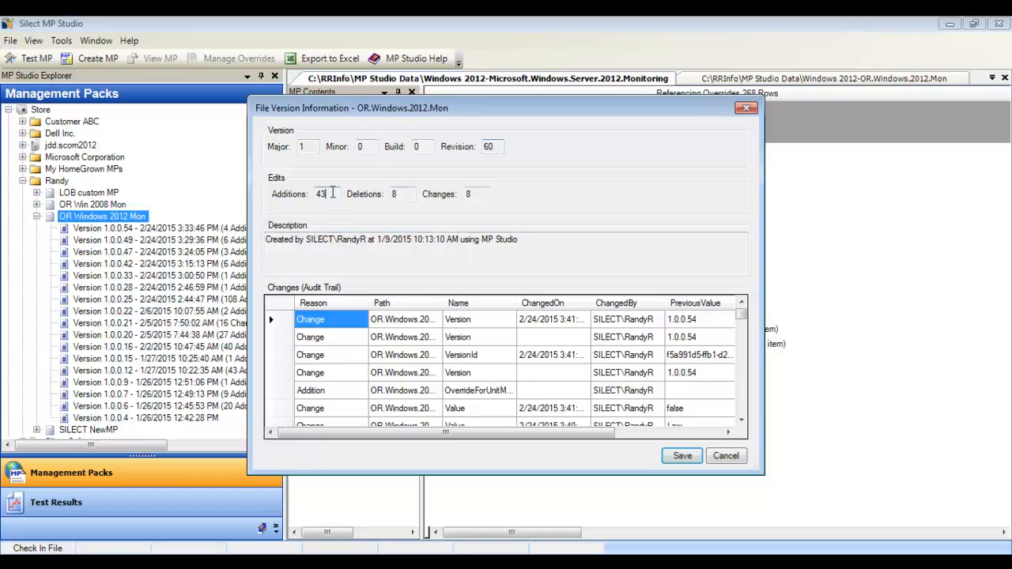
{"action": "double_click", "coordinate": [399, 193]}
{"action": "double_click", "coordinate": [467, 195]}
Step: Widen the version information dialog and examine who made the audit trail changes and their previous and new values
{"action": "left_click_drag", "start_coordinate": [763, 252], "coordinate": [987, 253]}
{"action": "mouse_move", "coordinate": [965, 313]}
{"action": "left_mouse_down"}
{"action": "mouse_move", "coordinate": [976, 355]}
{"action": "mouse_move", "coordinate": [965, 352]}
{"action": "mouse_move", "coordinate": [964, 388]}
{"action": "mouse_move", "coordinate": [974, 326]}
{"action": "left_mouse_up"}
{"action": "left_click", "coordinate": [563, 373]}
{"action": "left_click", "coordinate": [647, 408]}
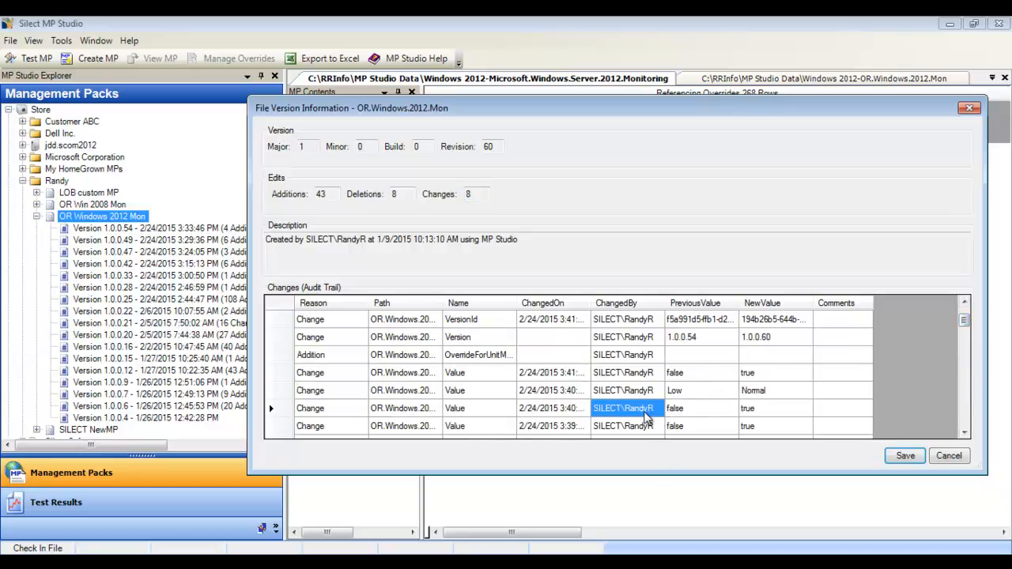
{"action": "left_click", "coordinate": [718, 405]}
{"action": "left_click", "coordinate": [774, 412]}
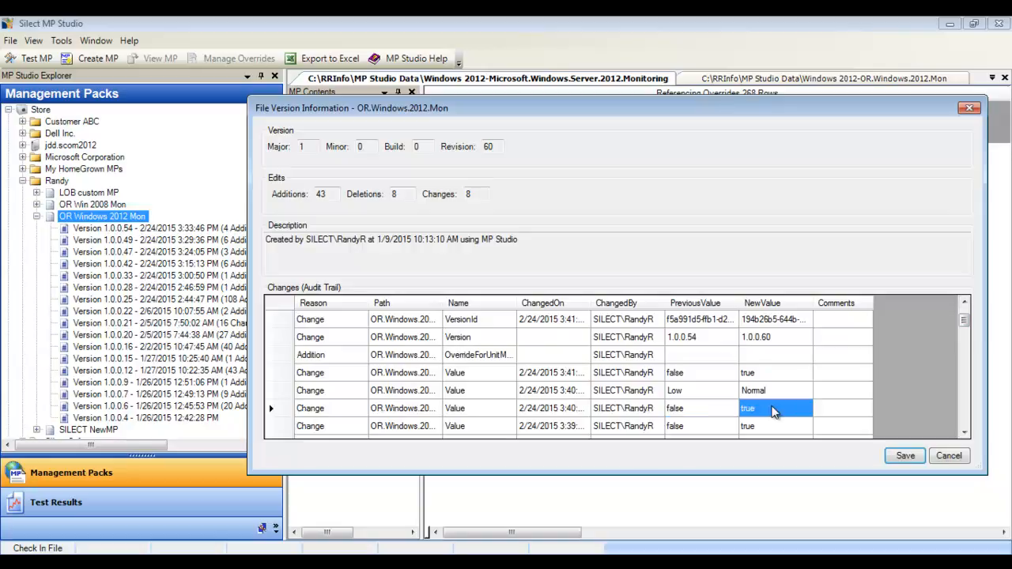
Step: Add the comment "req" to the selected false-to-true audit trail change and save the checked-in version
{"action": "left_click", "coordinate": [822, 407]}
{"action": "type", "text": "req"}
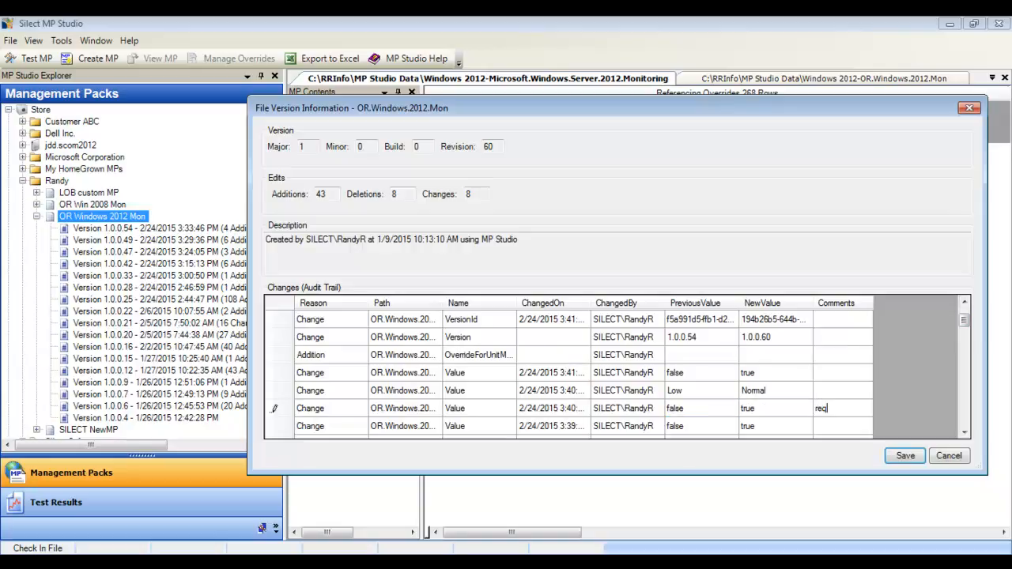
{"action": "left_click", "coordinate": [906, 456]}
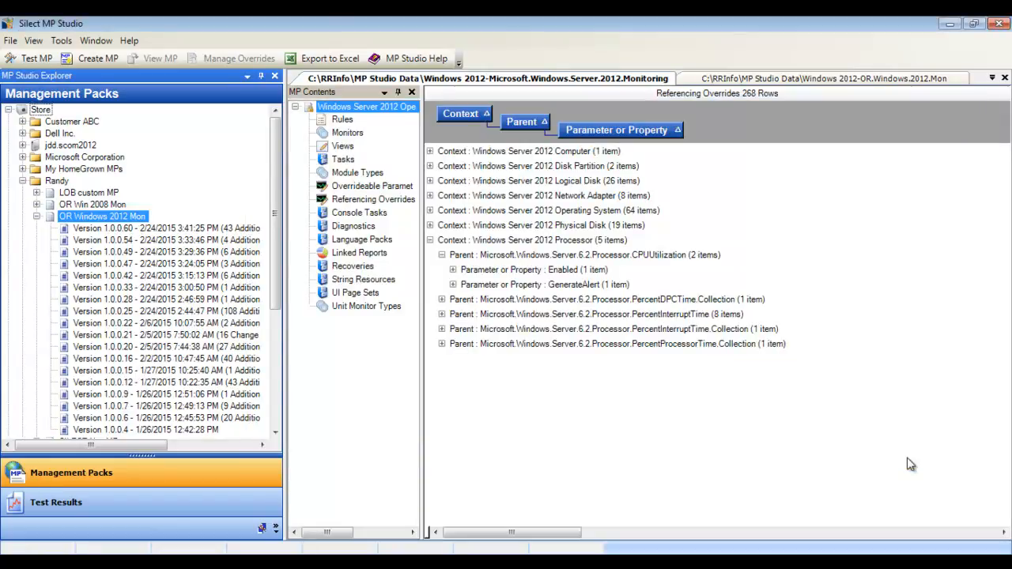
Step: Widen the explorer and look at the actions available for stored versions 1.0.0.60 and 1.0.0.49, including the Compare options
{"action": "left_click_drag", "start_coordinate": [286, 275], "coordinate": [421, 281]}
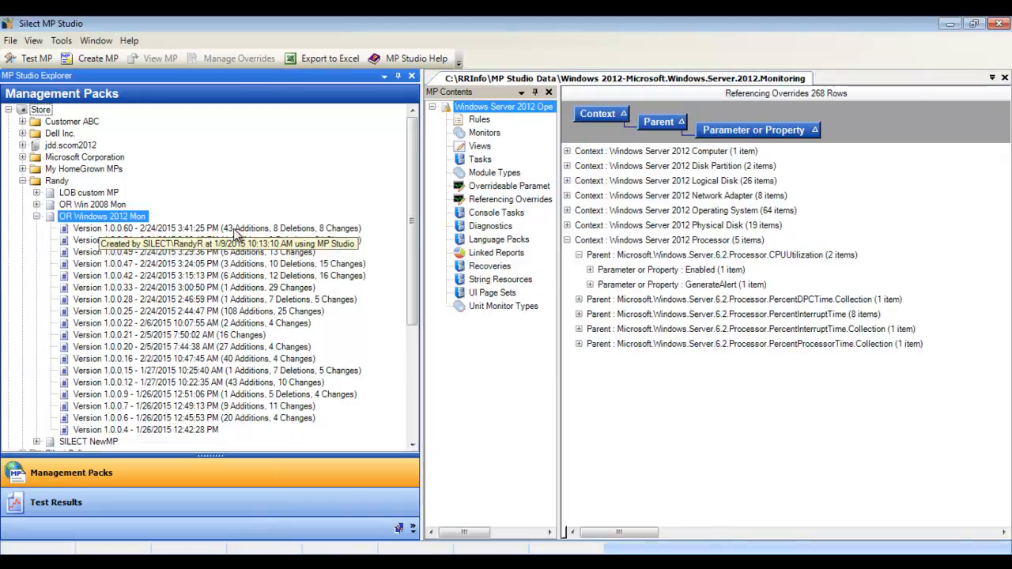
{"action": "right_click", "coordinate": [235, 229]}
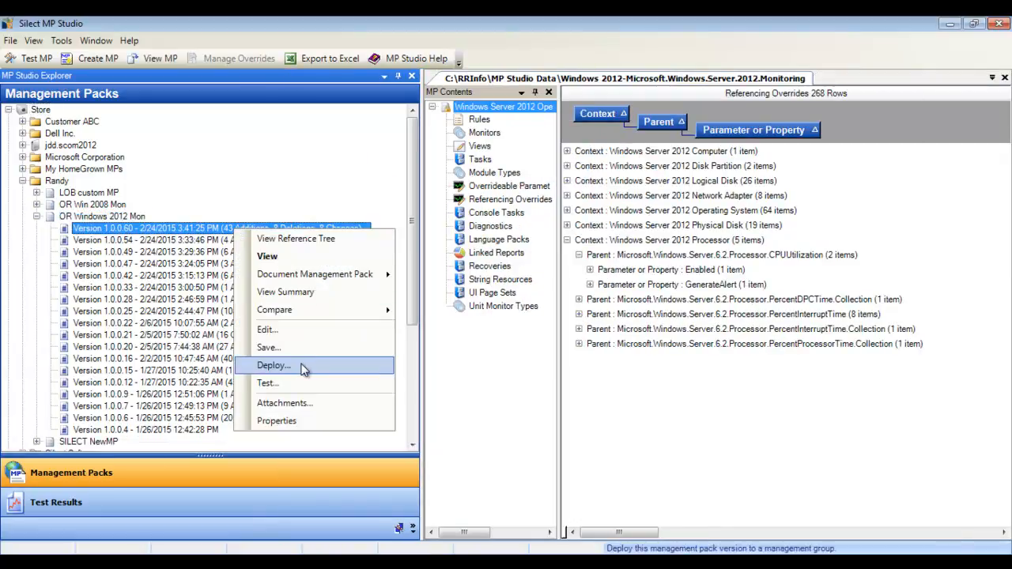
{"action": "left_click", "coordinate": [166, 255]}
{"action": "left_click", "coordinate": [166, 254]}
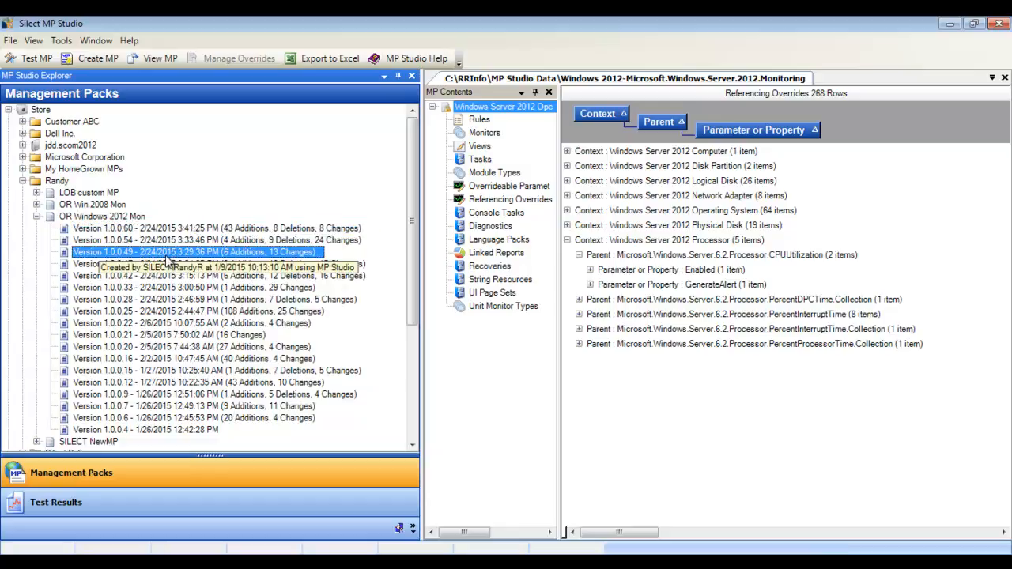
{"action": "right_click", "coordinate": [166, 257]}
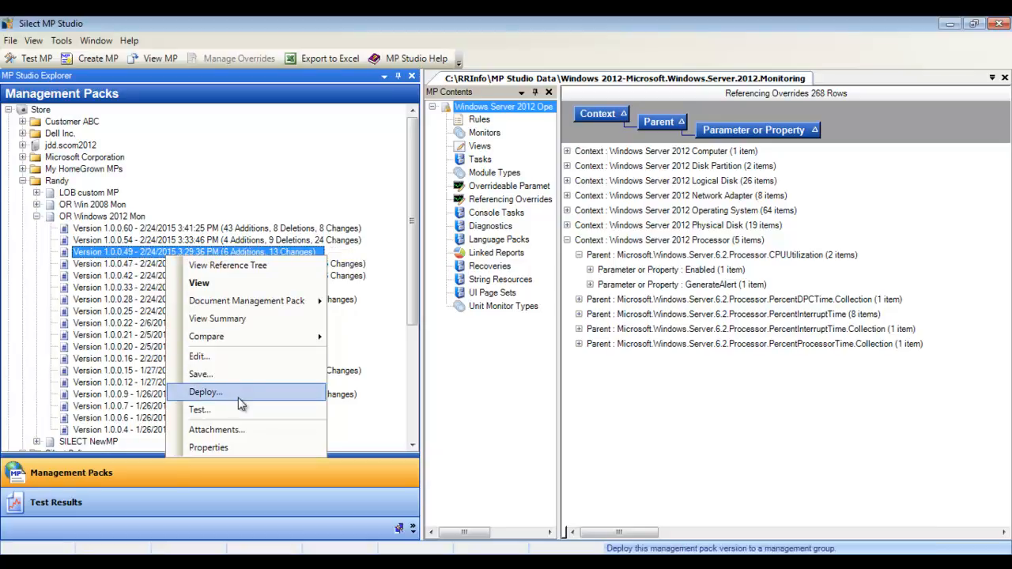
{"action": "mouse_move", "coordinate": [232, 342]}
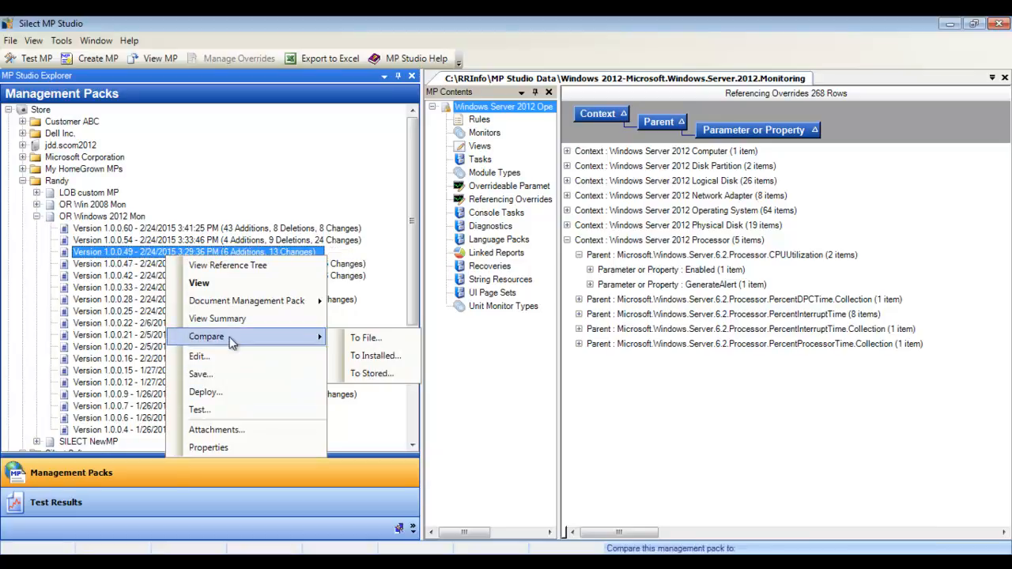
Step: View the audit history report for OR Windows 2012 Mon and expand its changes from 1/26/2015 12:49:09 PM
{"action": "right_click", "coordinate": [115, 219]}
{"action": "mouse_move", "coordinate": [194, 239]}
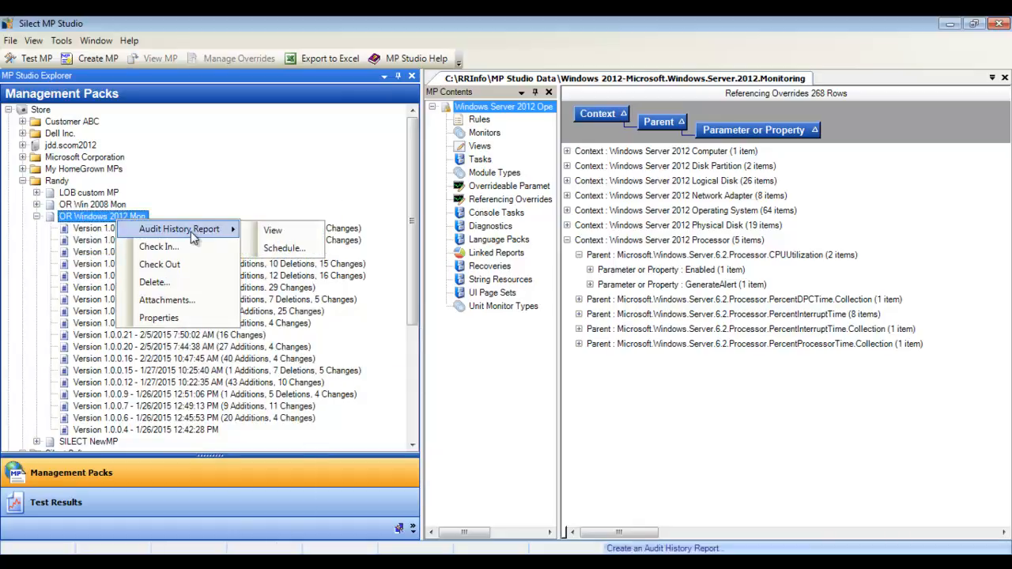
{"action": "left_click", "coordinate": [273, 230]}
{"action": "left_click", "coordinate": [431, 144]}
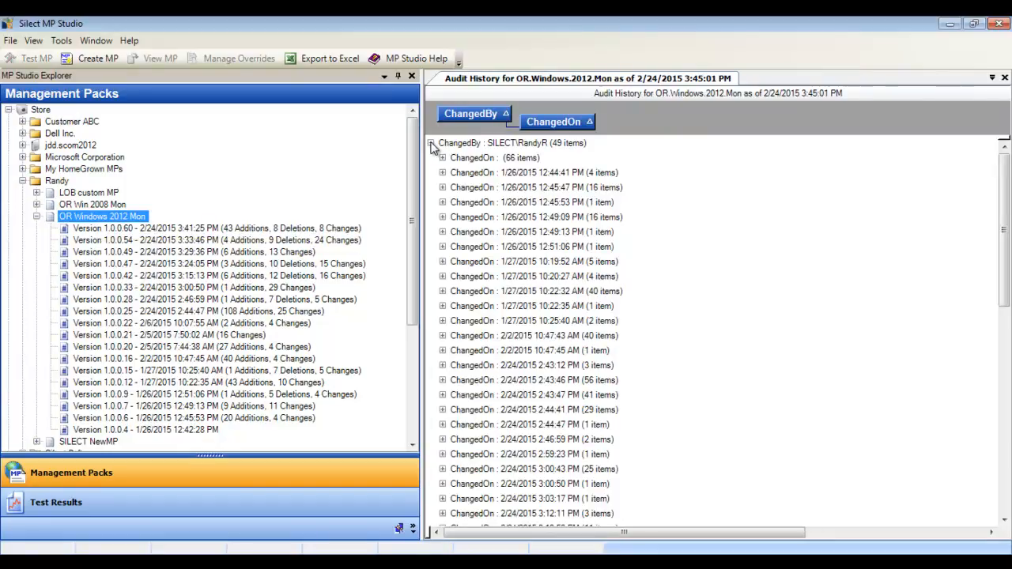
{"action": "left_click", "coordinate": [442, 217]}
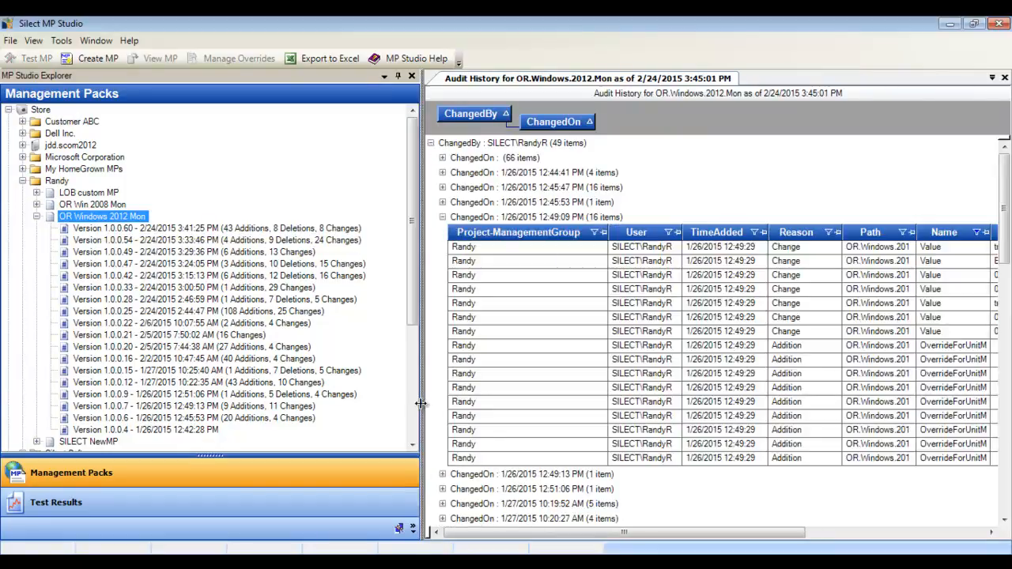
Step: Enlarge the audit history view and examine the previous values, new values and comments of the listed changes
{"action": "left_click_drag", "start_coordinate": [421, 403], "coordinate": [307, 403]}
{"action": "left_click_drag", "start_coordinate": [526, 534], "coordinate": [581, 536]}
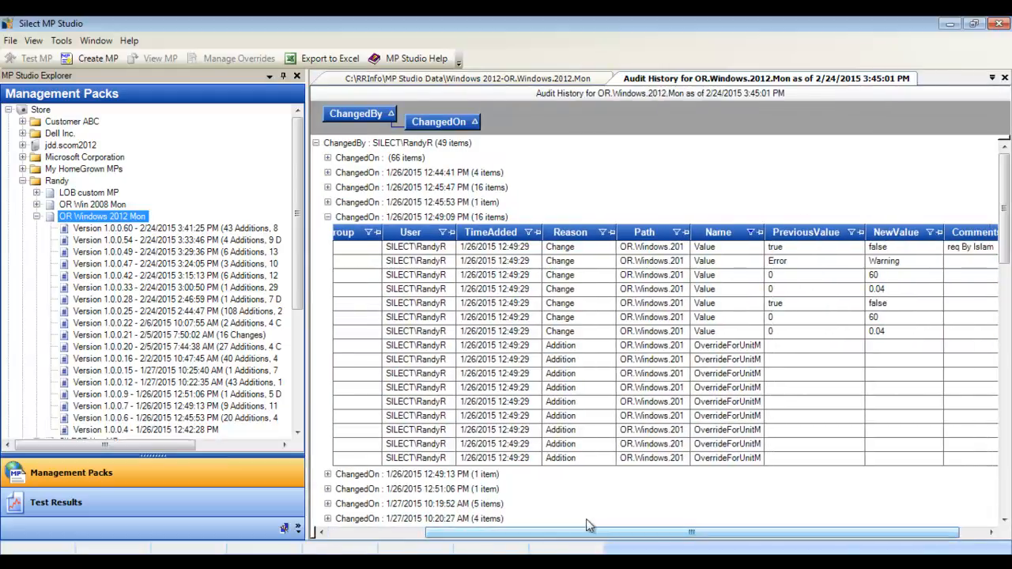
{"action": "left_click_drag", "start_coordinate": [747, 262], "coordinate": [760, 289]}
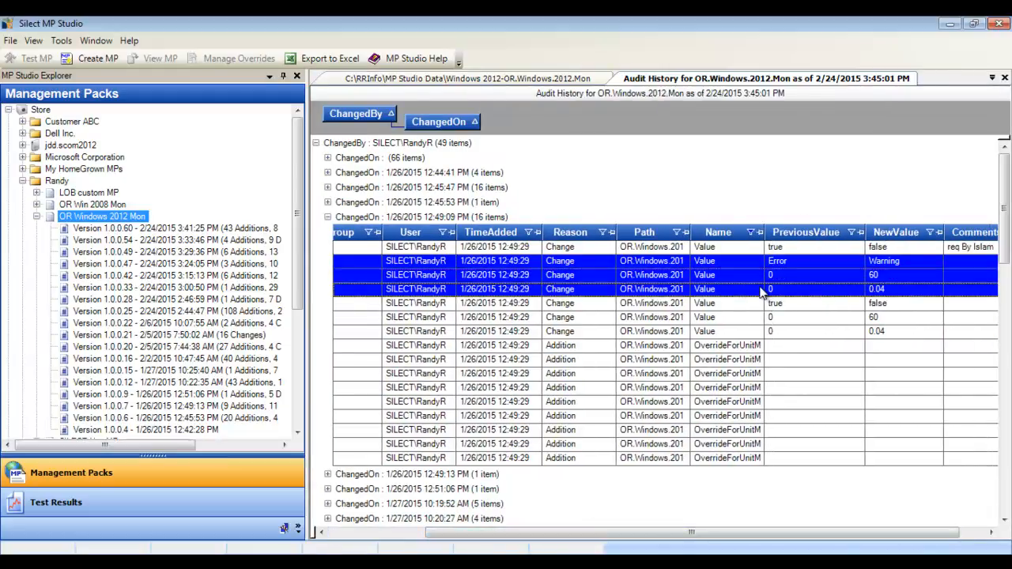
Step: Export the audit history to an Excel workbook in the Reports folder and expand its 1/26/2015 12:45:53 PM and 12:49:09 PM change groups
{"action": "left_click", "coordinate": [332, 61]}
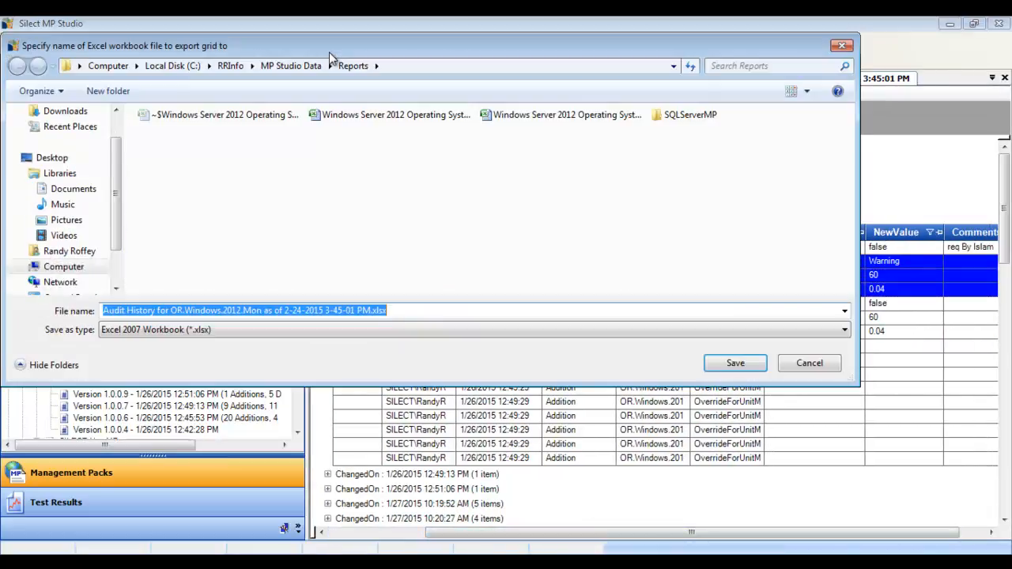
{"action": "left_click", "coordinate": [735, 362]}
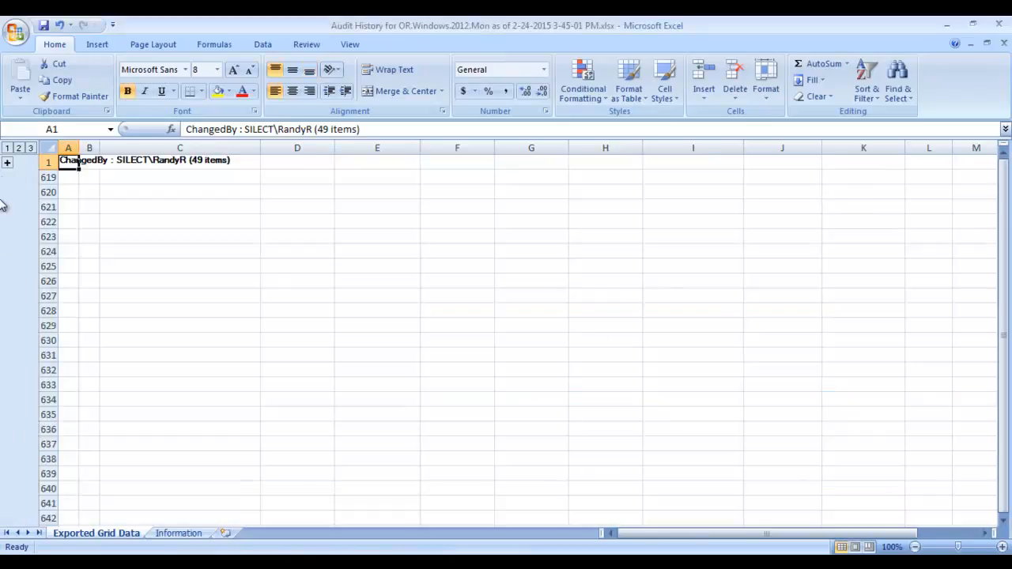
{"action": "left_click", "coordinate": [7, 162]}
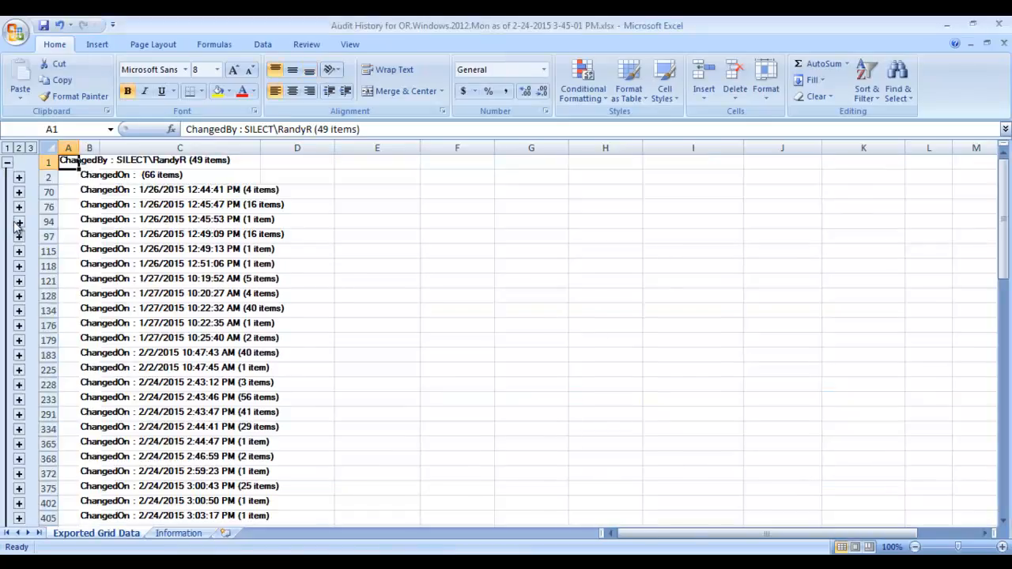
{"action": "left_click", "coordinate": [19, 222]}
{"action": "left_click", "coordinate": [20, 269]}
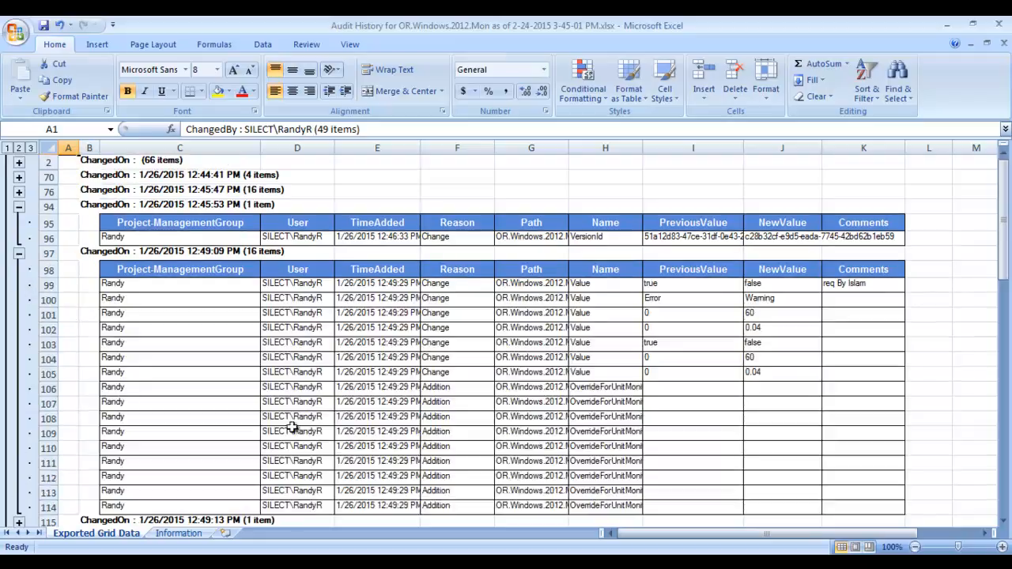